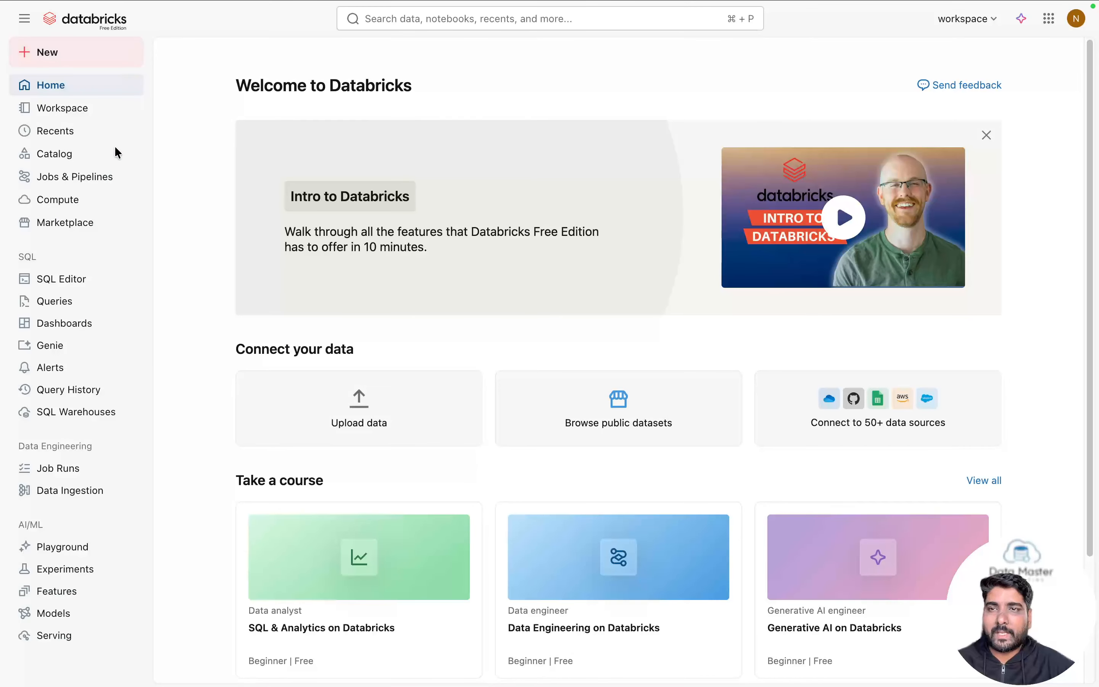
Step: Browse the catalog to the samples share and examine the tables in its bakehouse schema
{"action": "left_click", "coordinate": [68, 164]}
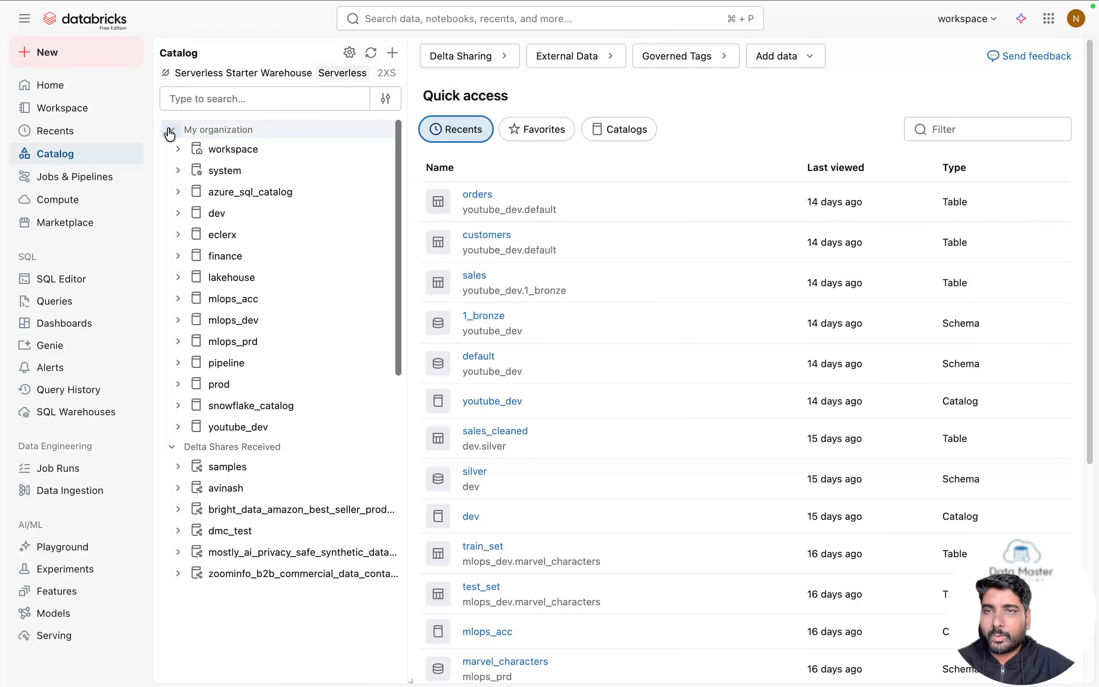
{"action": "left_click", "coordinate": [171, 129]}
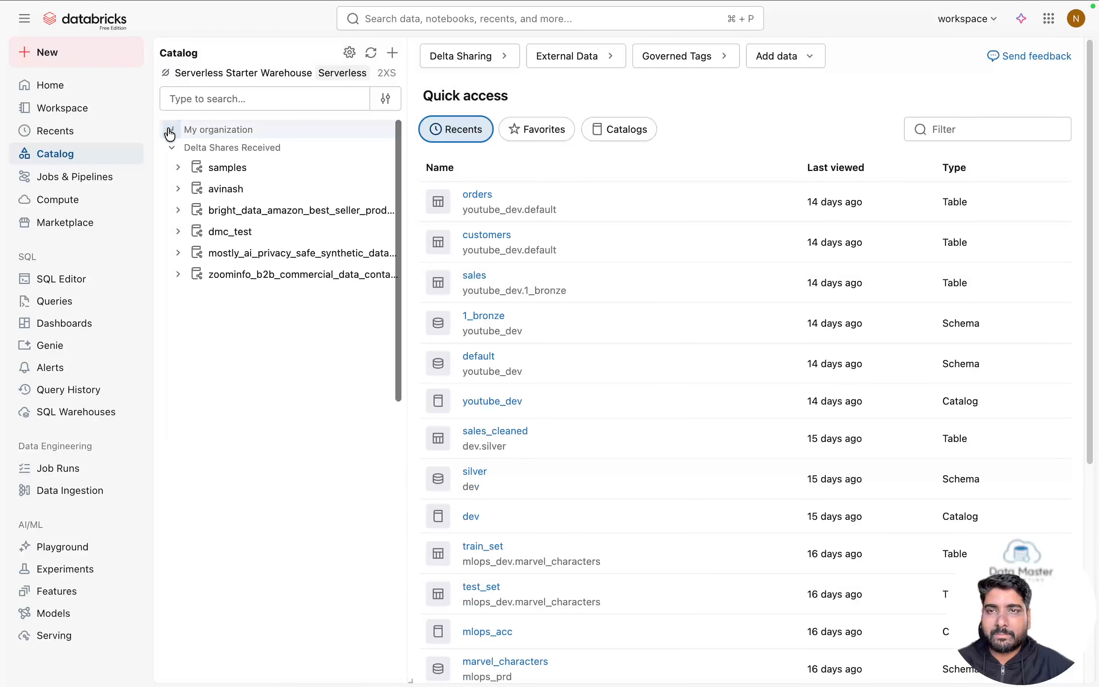
{"action": "left_click", "coordinate": [178, 168]}
{"action": "left_click", "coordinate": [187, 211]}
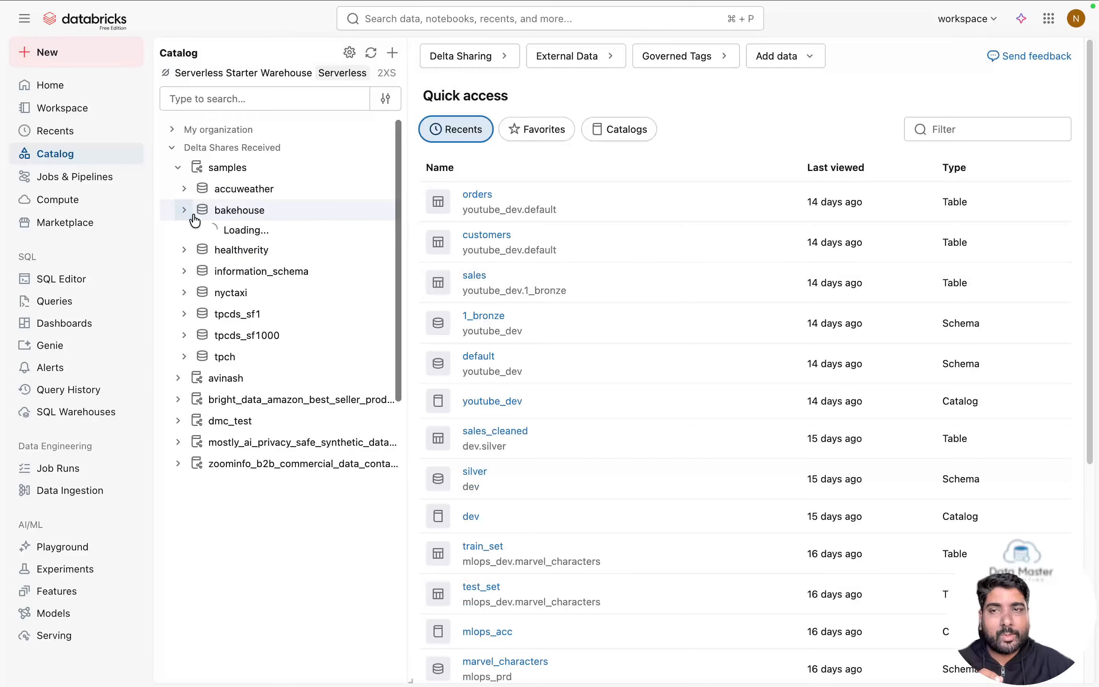
{"action": "mouse_move", "coordinate": [207, 217]}
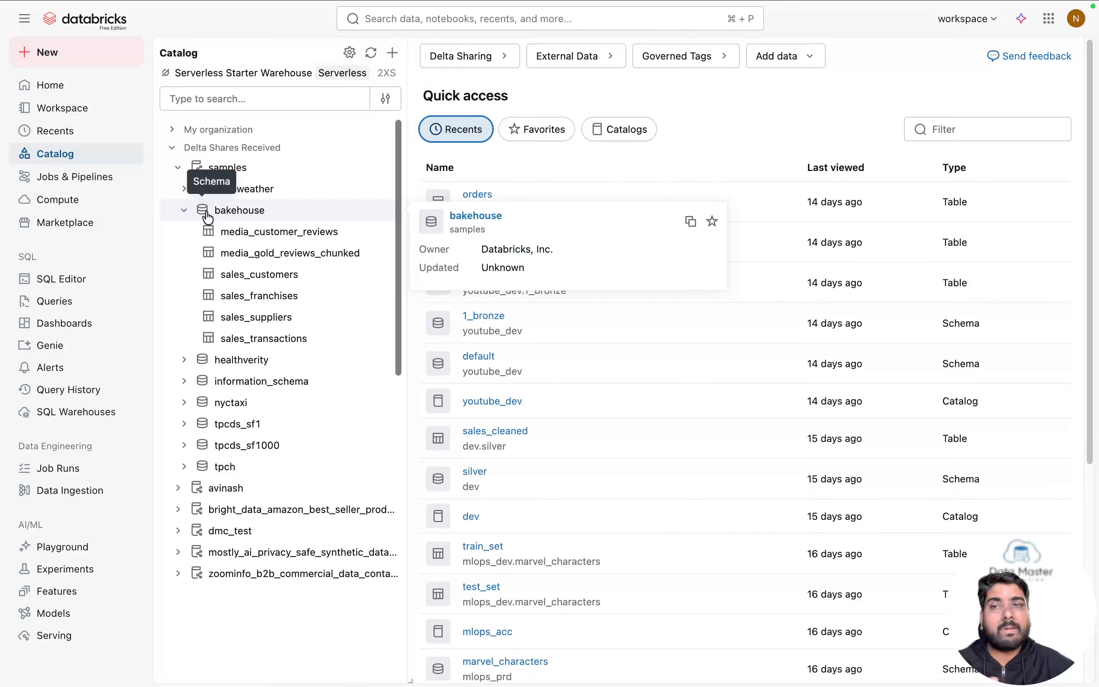
Step: Start a new Genie space and browse all catalogs to the bakehouse schema in samples as its data source
{"action": "left_click", "coordinate": [50, 345]}
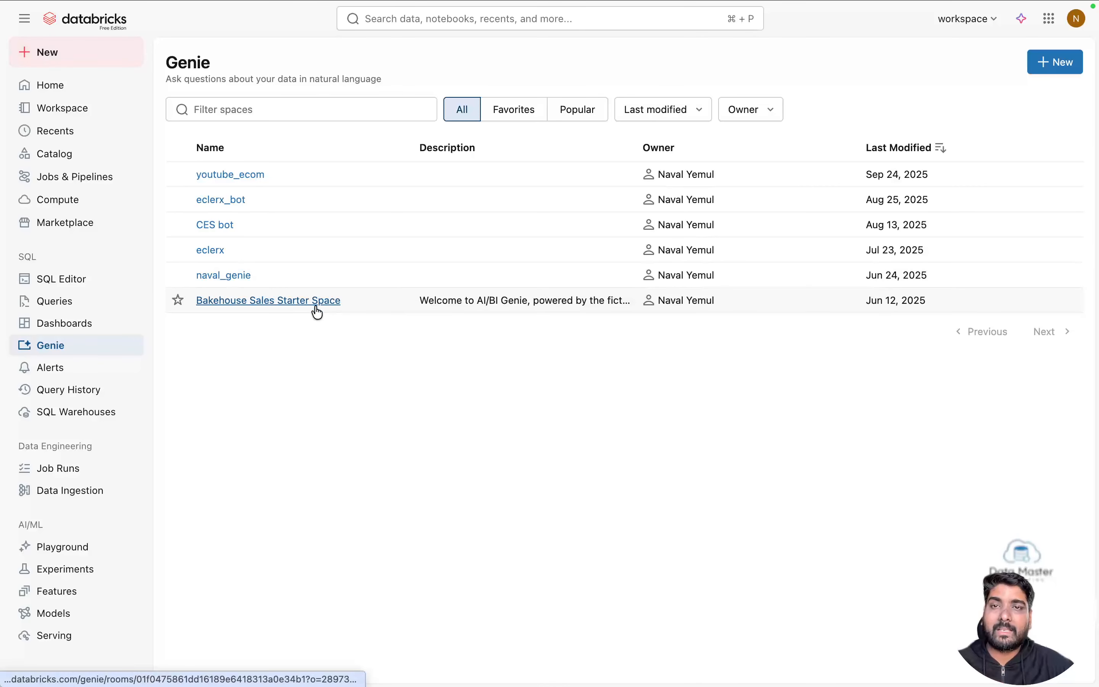
{"action": "left_click", "coordinate": [1055, 62]}
{"action": "left_click_drag", "start_coordinate": [335, 78], "coordinate": [462, 86]}
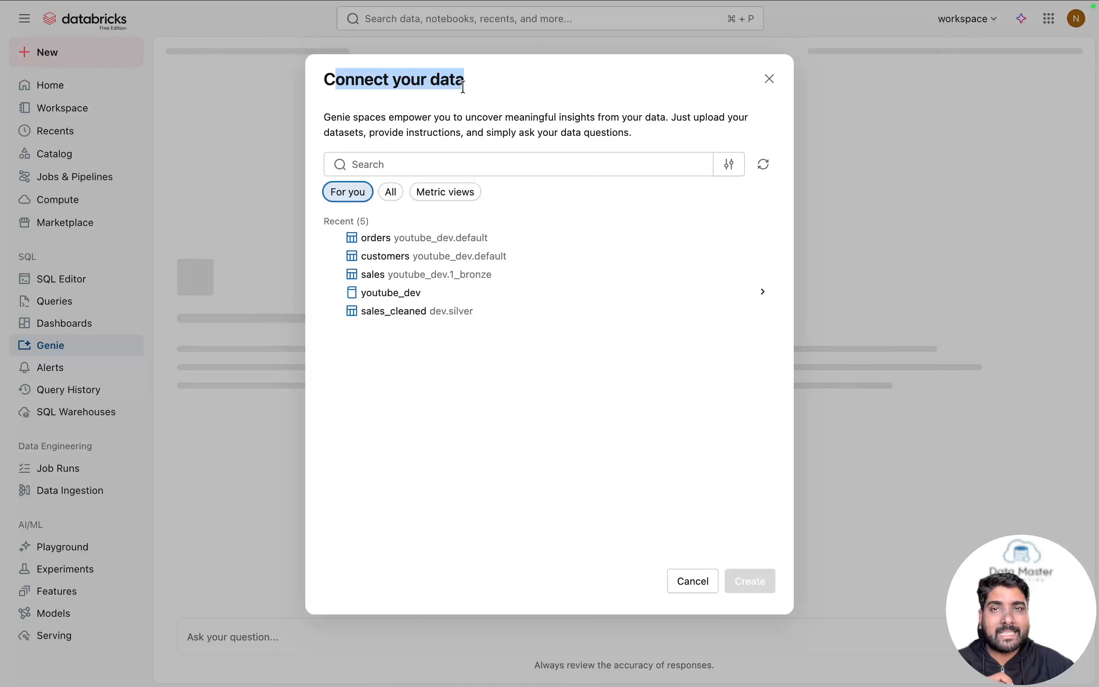
{"action": "left_click", "coordinate": [389, 203]}
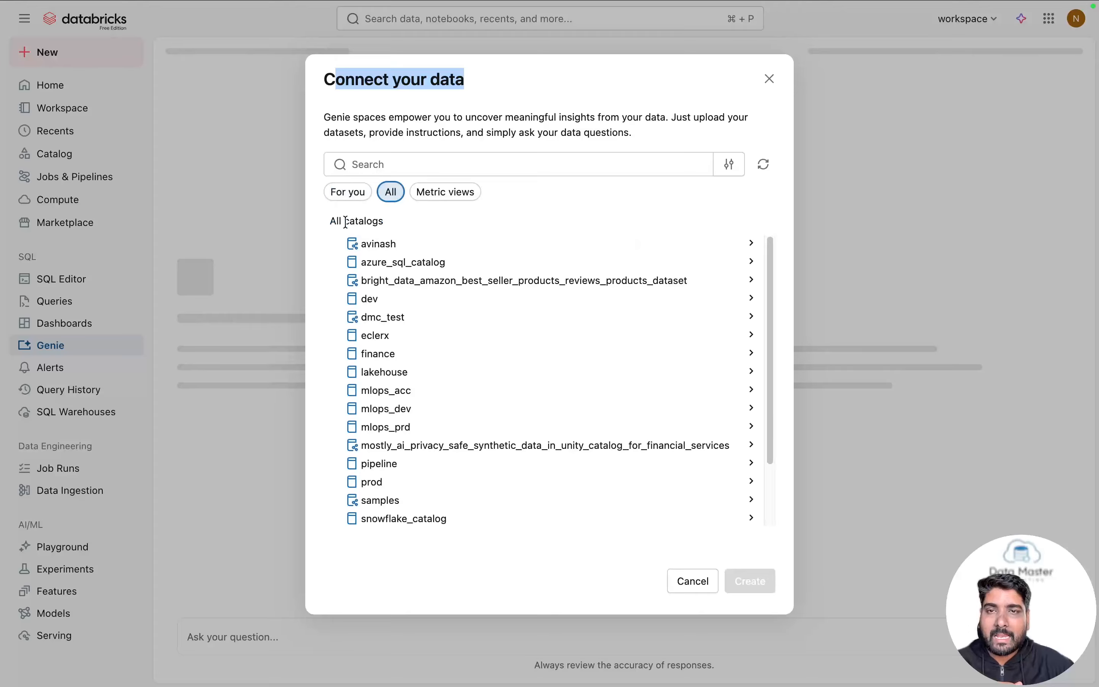
{"action": "scroll", "coordinate": [477, 363], "scroll_direction": "down", "scroll_amount": 3}
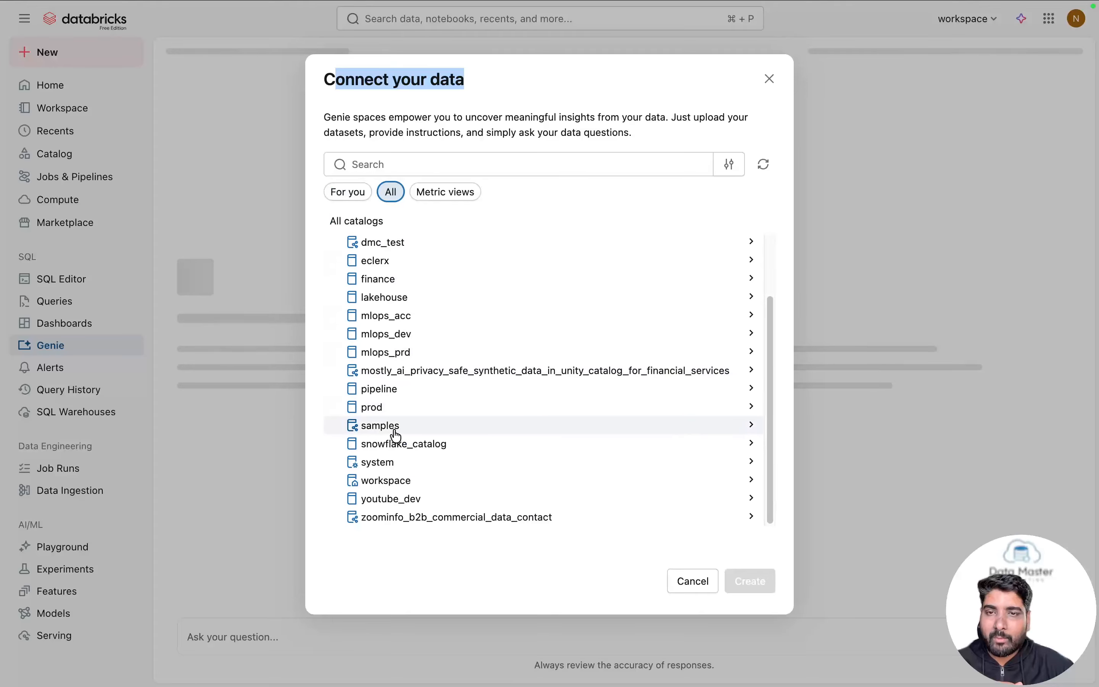
{"action": "left_click", "coordinate": [387, 427]}
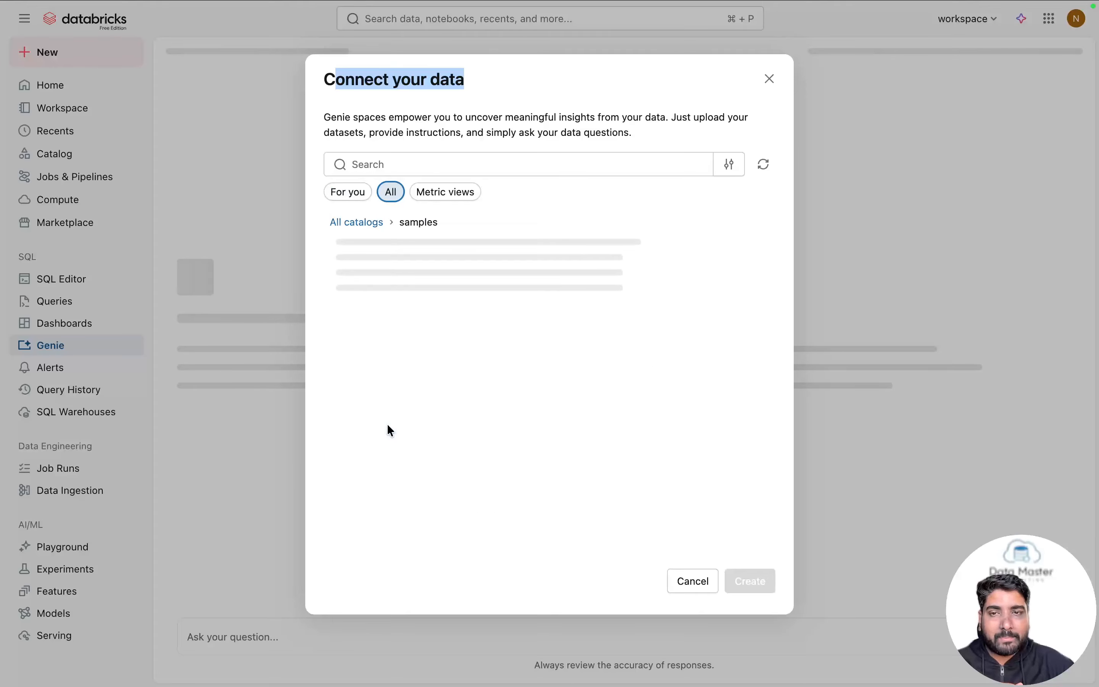
{"action": "left_click", "coordinate": [379, 262]}
Step: Select all six bakehouse tables, from media_customer_reviews to sales_transactions, and create the Genie space with them
{"action": "left_click", "coordinate": [337, 234]}
{"action": "left_click", "coordinate": [337, 253]}
{"action": "left_click", "coordinate": [336, 271]}
{"action": "left_click", "coordinate": [337, 308]}
{"action": "left_click", "coordinate": [337, 289]}
{"action": "left_click", "coordinate": [336, 326]}
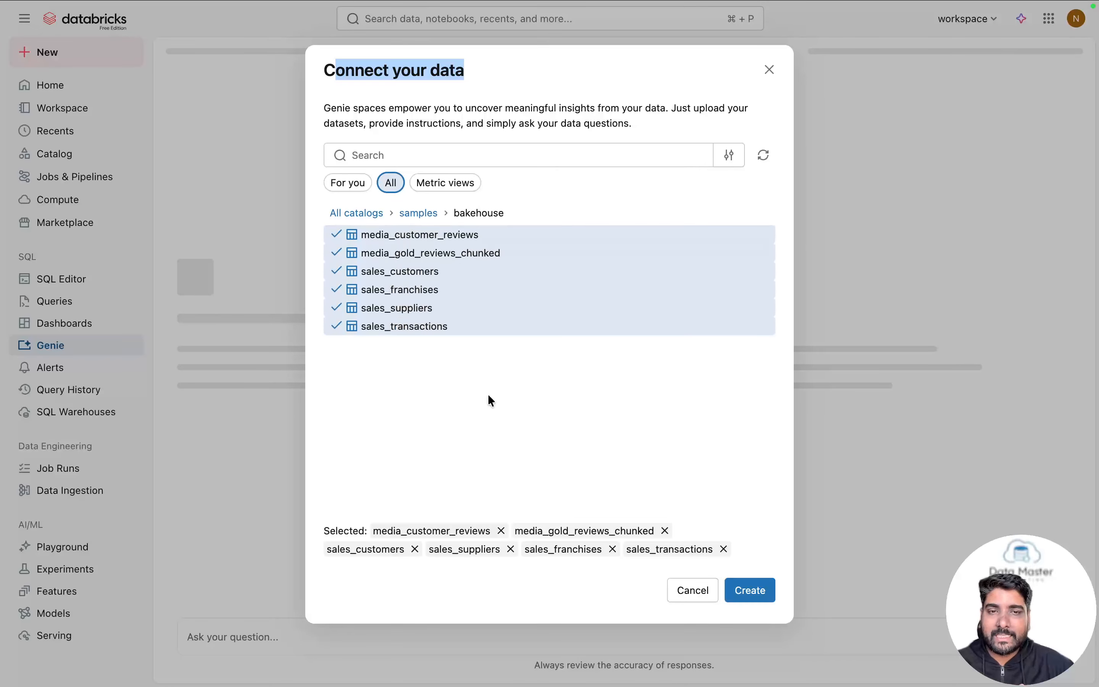
{"action": "left_click", "coordinate": [752, 592]}
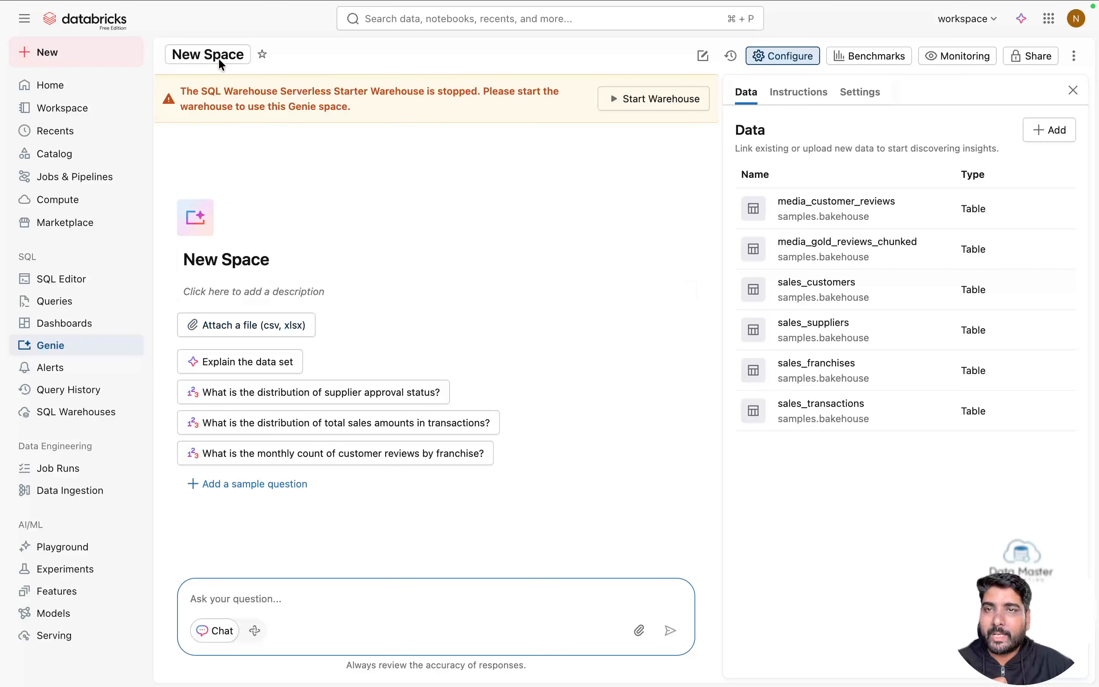
Step: Rename the new Genie space as "youtube genie"
{"action": "left_click", "coordinate": [242, 56]}
{"action": "type", "text": "youtube genie"}
{"action": "key", "text": "Return"}
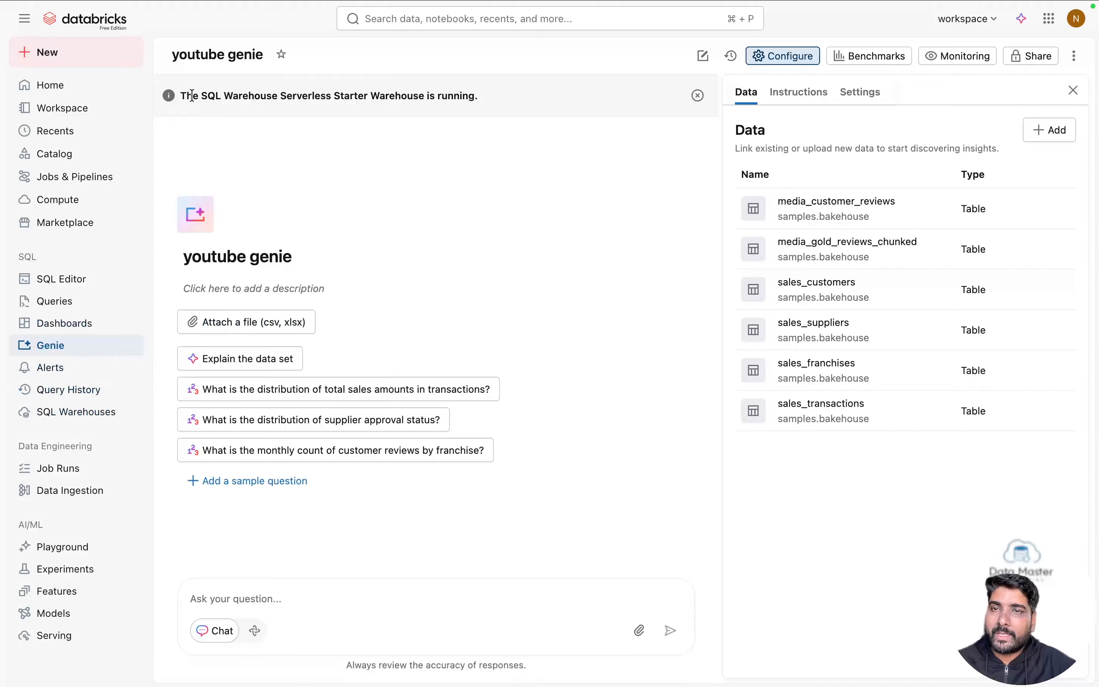
Step: Reopen the youtube genie space from the list of Genie spaces and collapse the navigation sidebar
{"action": "left_click_drag", "start_coordinate": [192, 95], "coordinate": [486, 101]}
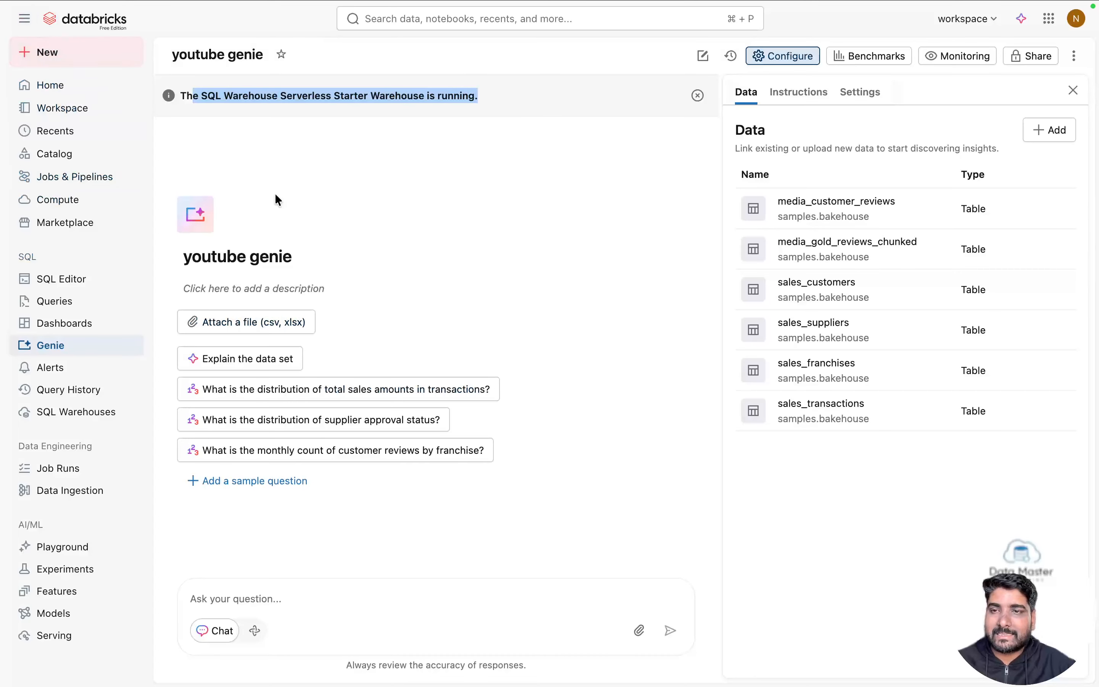
{"action": "left_click", "coordinate": [24, 19]}
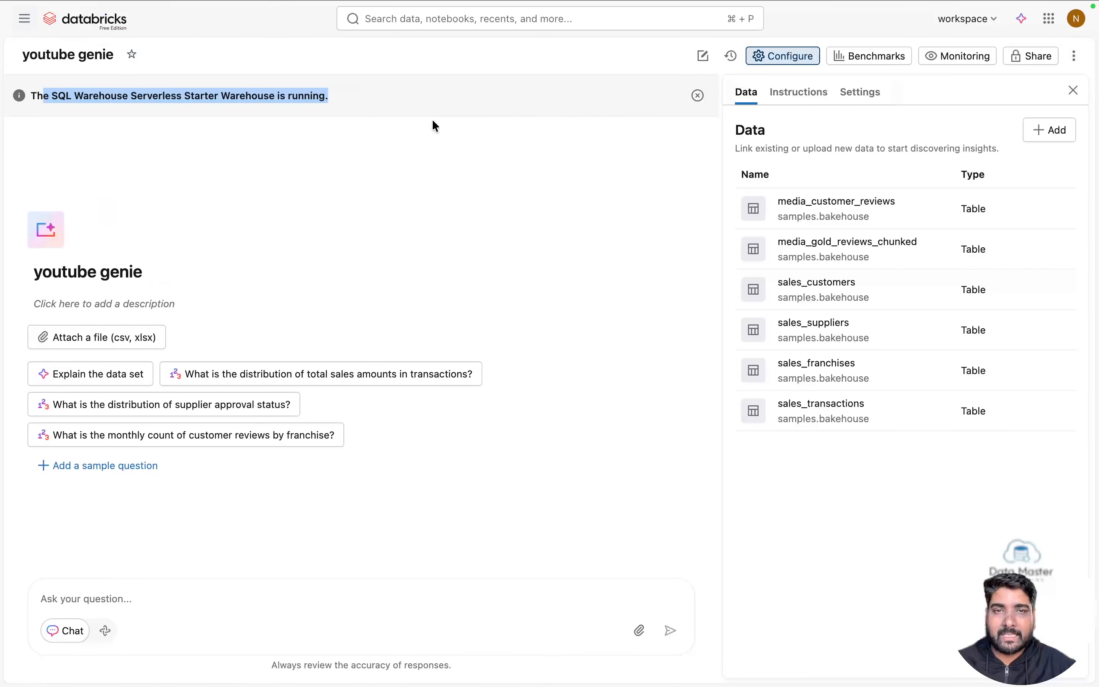
{"action": "left_click", "coordinate": [24, 19]}
{"action": "left_click", "coordinate": [50, 345]}
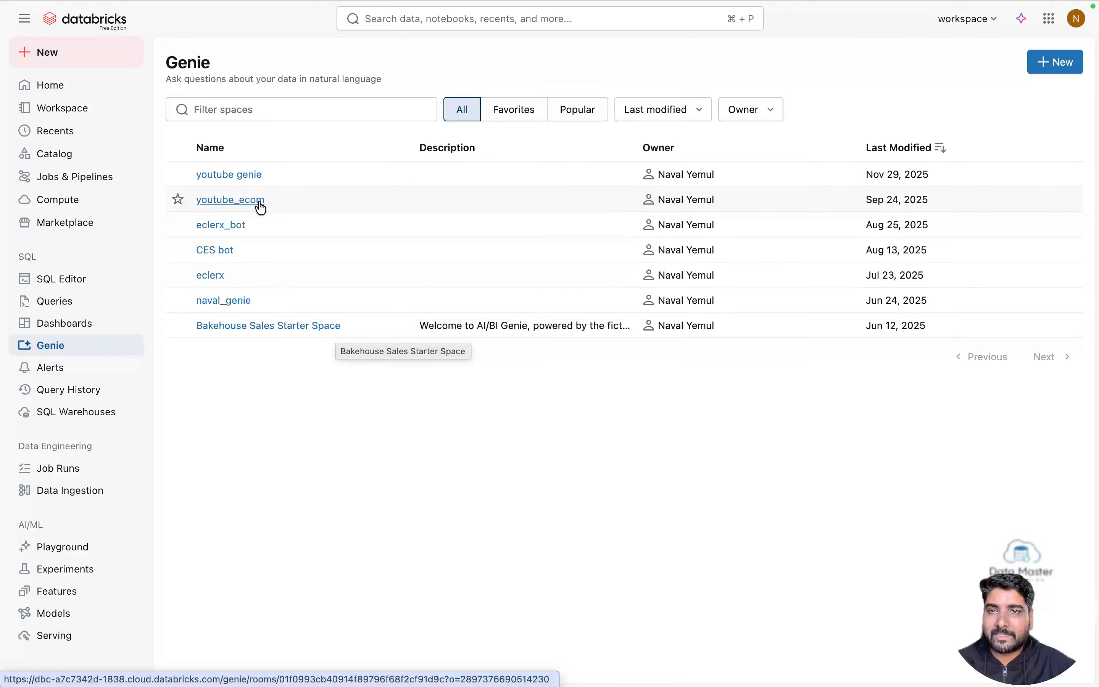
{"action": "left_click", "coordinate": [232, 178]}
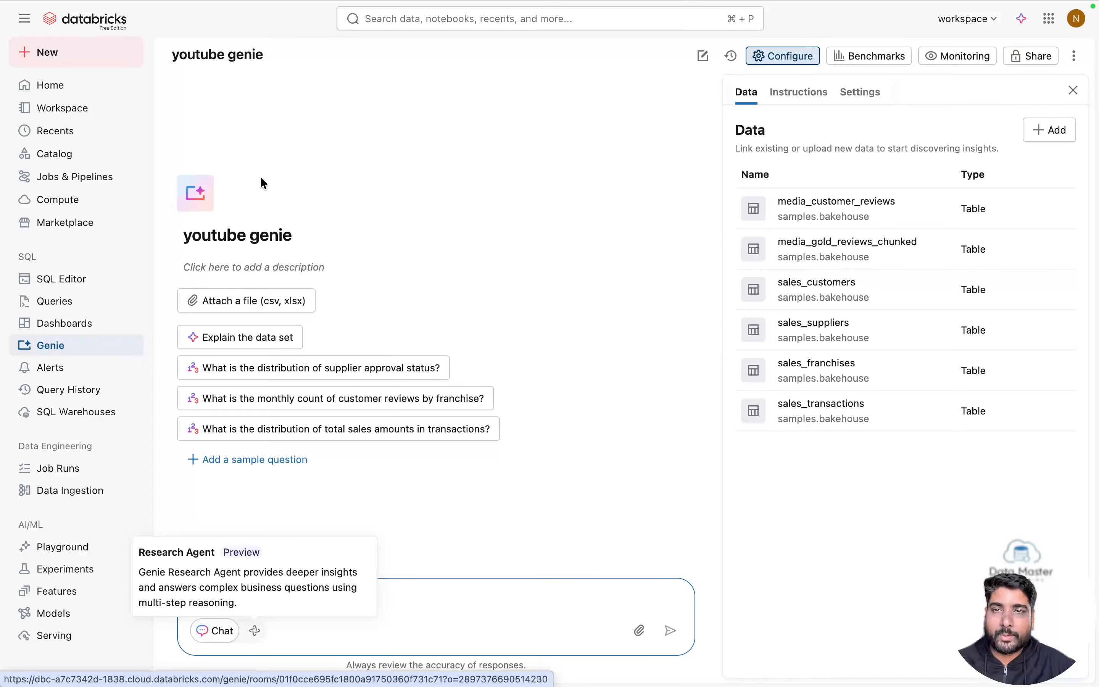
{"action": "left_click", "coordinate": [24, 19]}
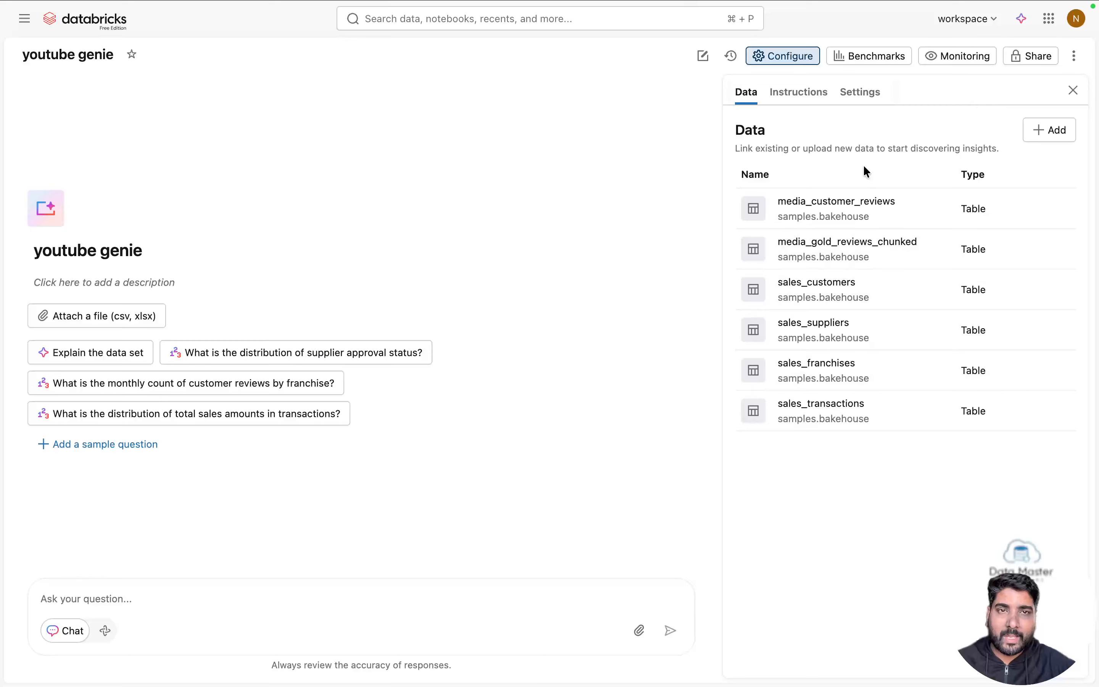
Step: Ask Genie "What tables are there and how are they connected? Give me a short summary."
{"action": "left_click", "coordinate": [112, 603]}
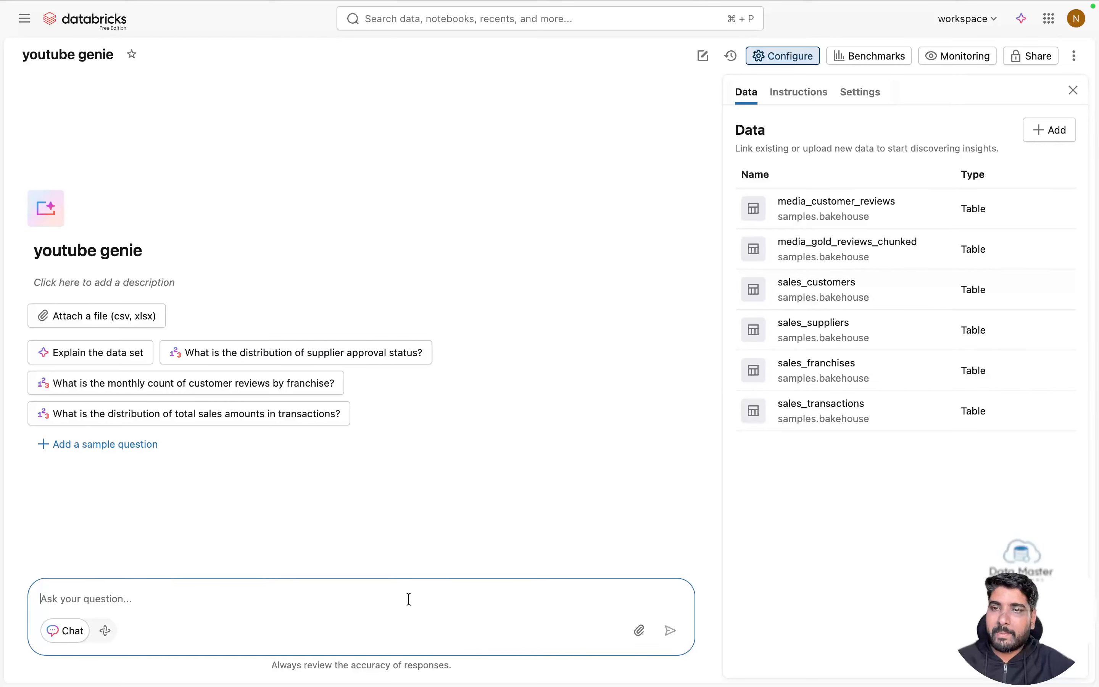
{"action": "type", "text": "What tables are there and how are they connected? Give me a short summary."}
{"action": "key", "text": "Return"}
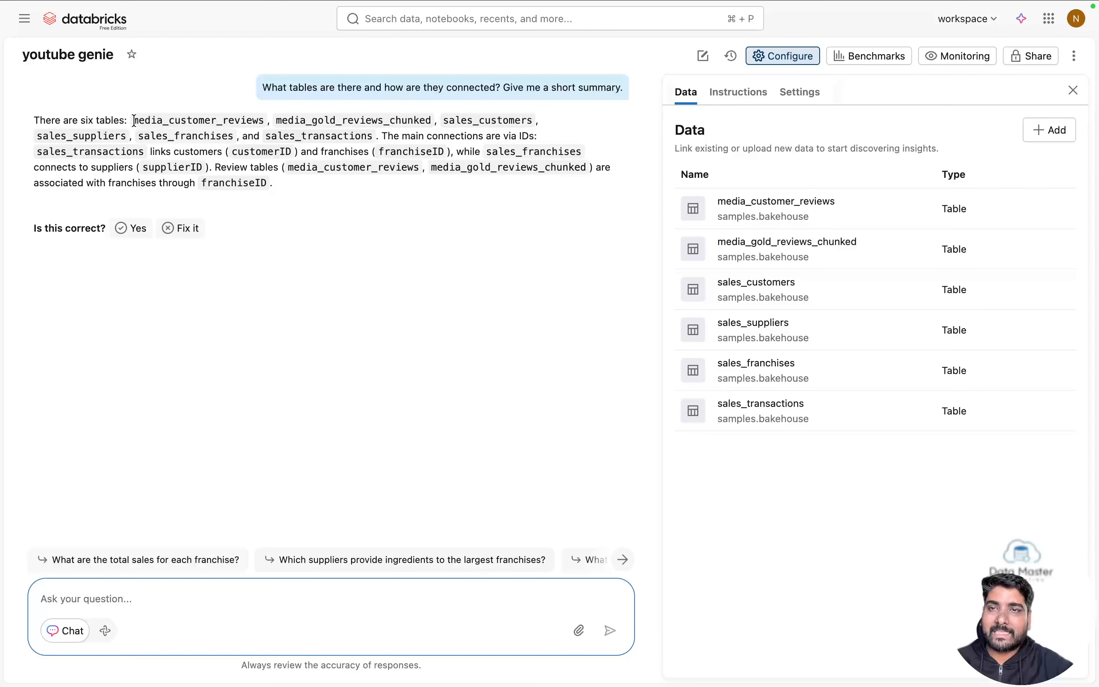
Step: Review Genie's summary of the tables and their connections, and mark the answer as correct
{"action": "left_click_drag", "start_coordinate": [134, 120], "coordinate": [265, 119]}
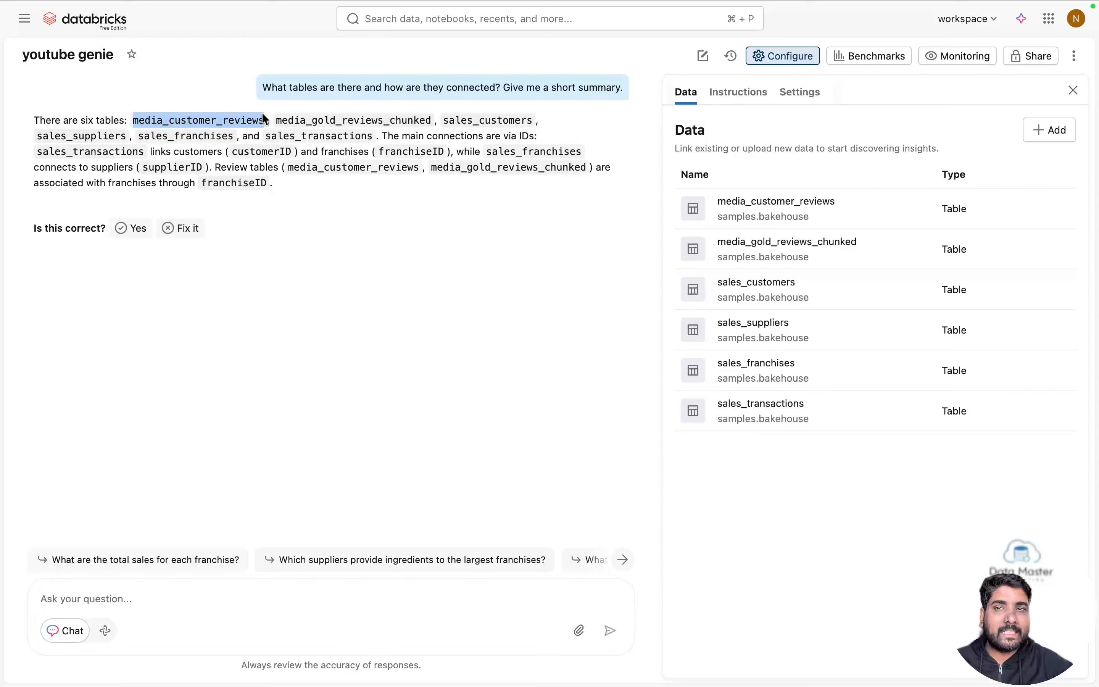
{"action": "left_click_drag", "start_coordinate": [173, 151], "coordinate": [427, 193]}
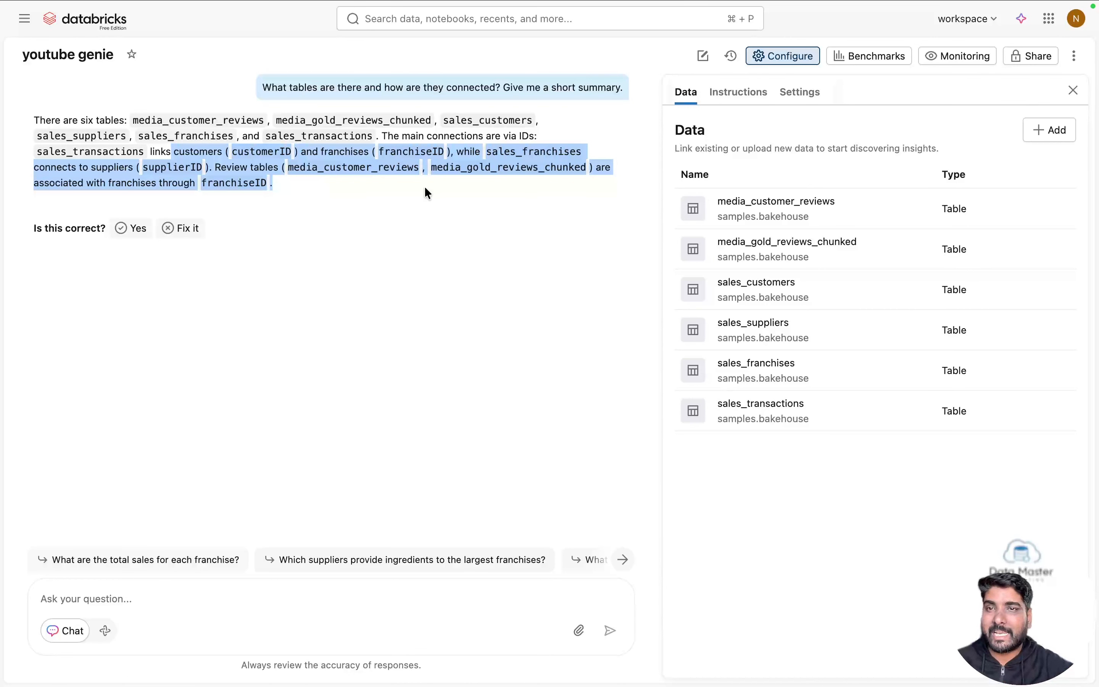
{"action": "left_click", "coordinate": [245, 198]}
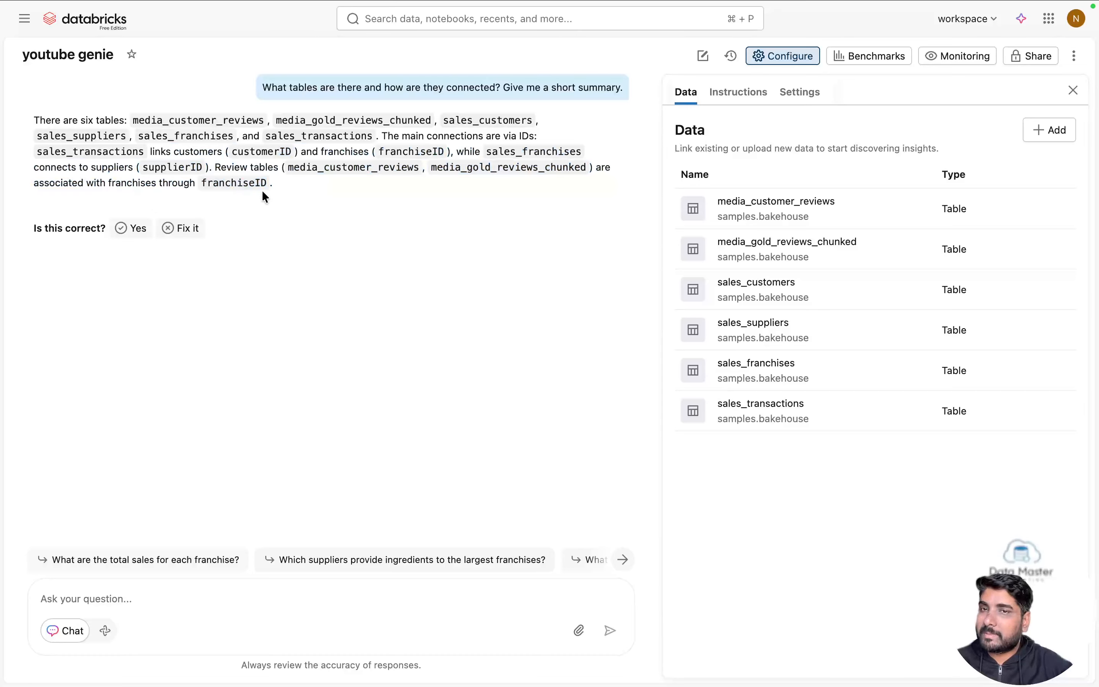
{"action": "left_click_drag", "start_coordinate": [263, 191], "coordinate": [131, 119]}
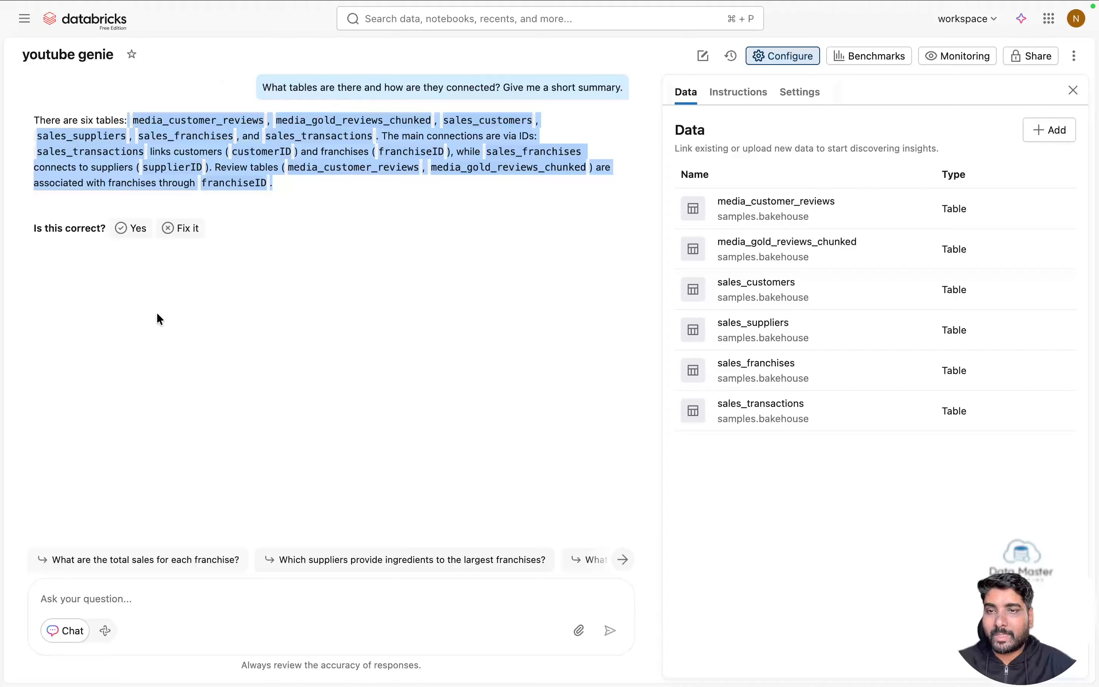
{"action": "left_click", "coordinate": [133, 228]}
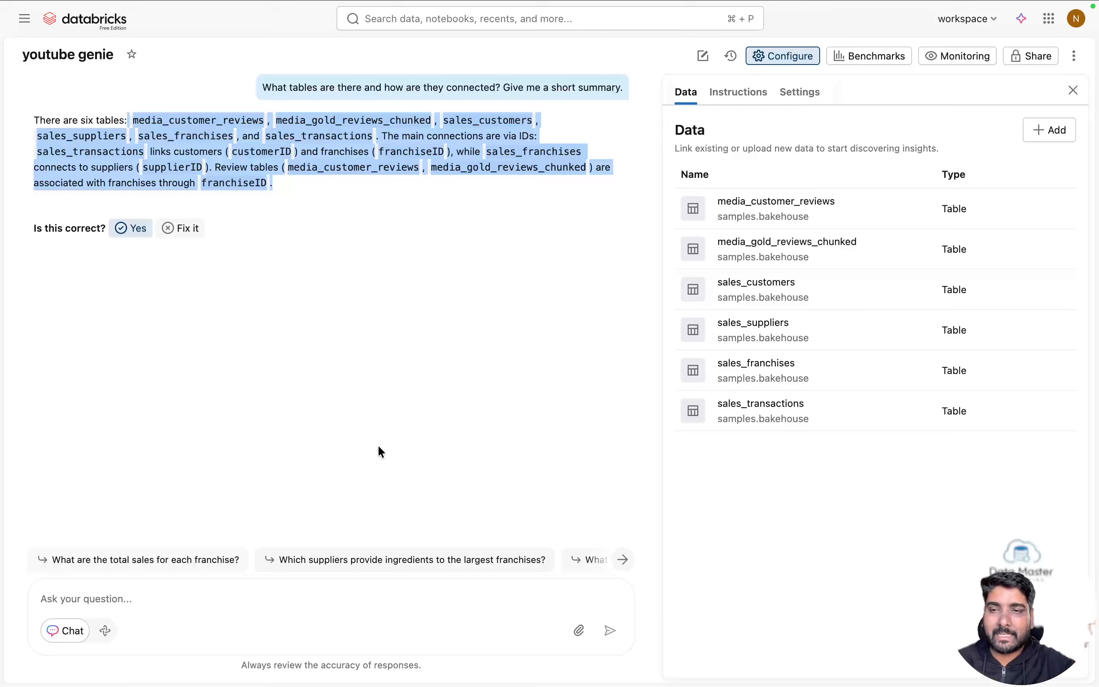
Step: Ask the suggested question "What are the total sales for each franchise?" and mark its answer as correct
{"action": "left_click", "coordinate": [304, 603]}
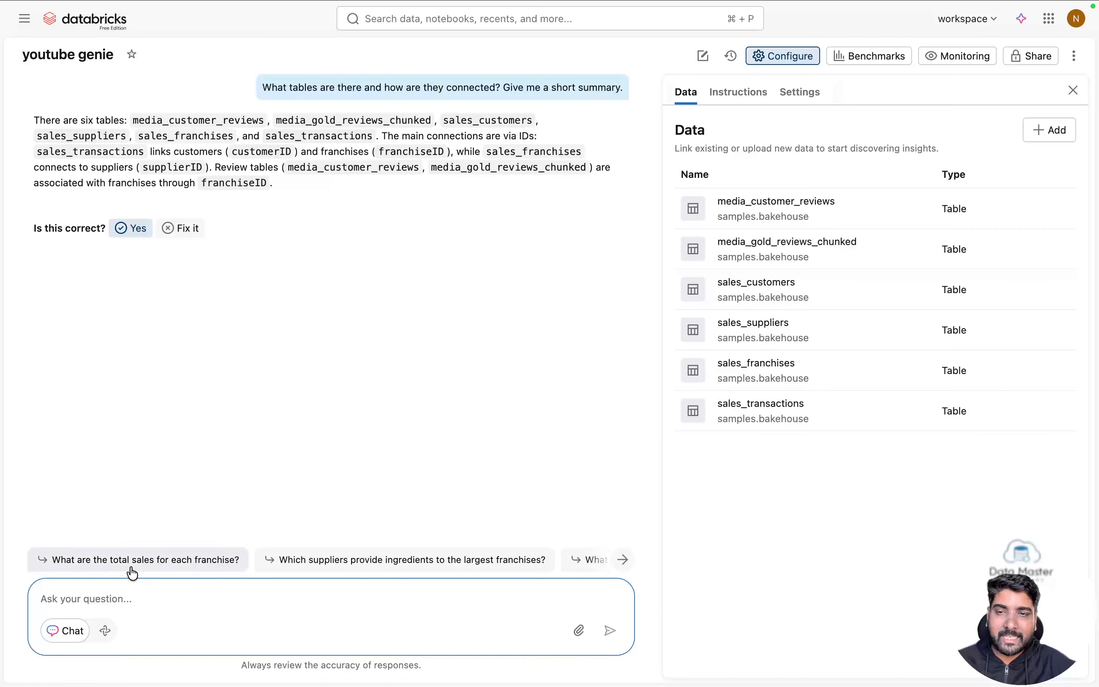
{"action": "left_click", "coordinate": [193, 567]}
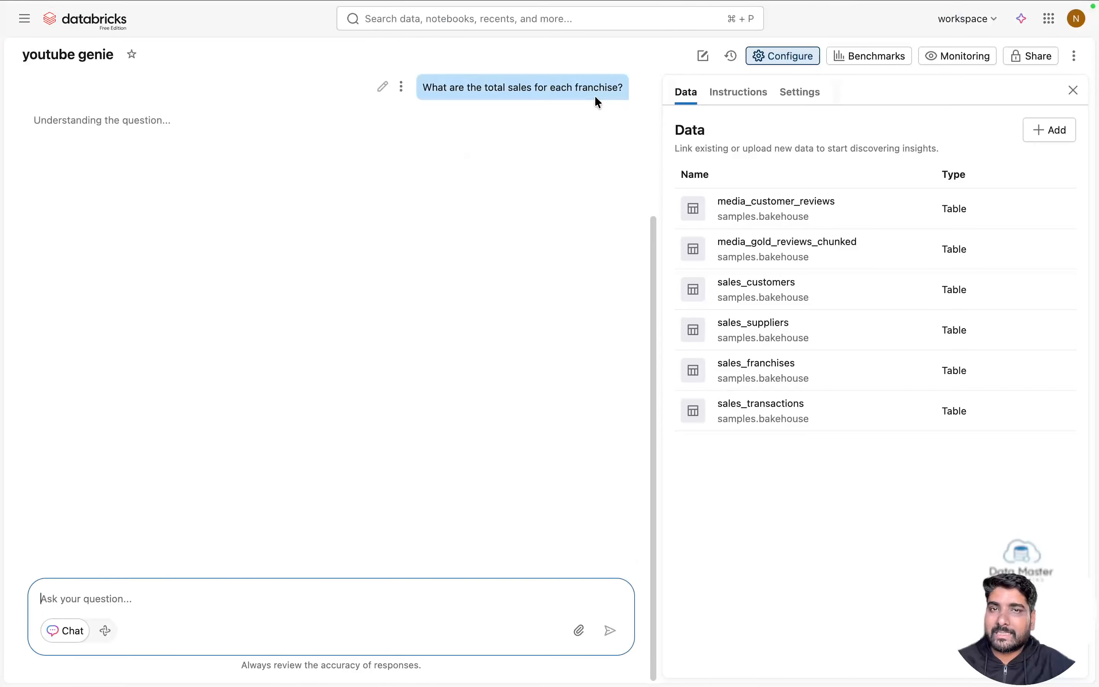
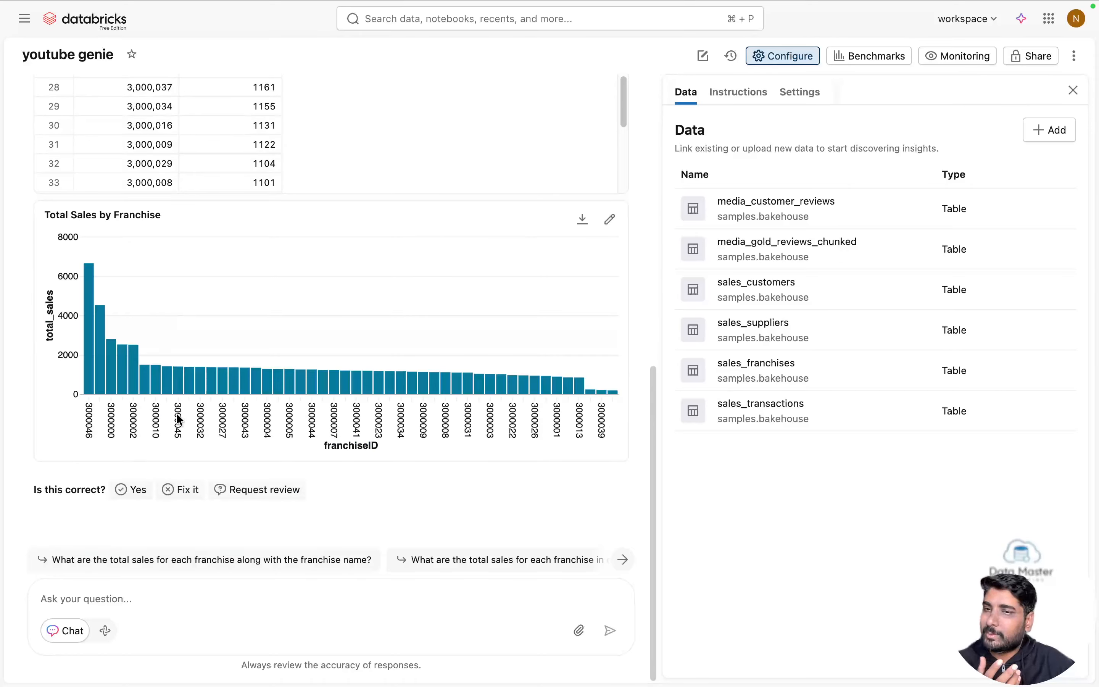
{"action": "left_click", "coordinate": [131, 496]}
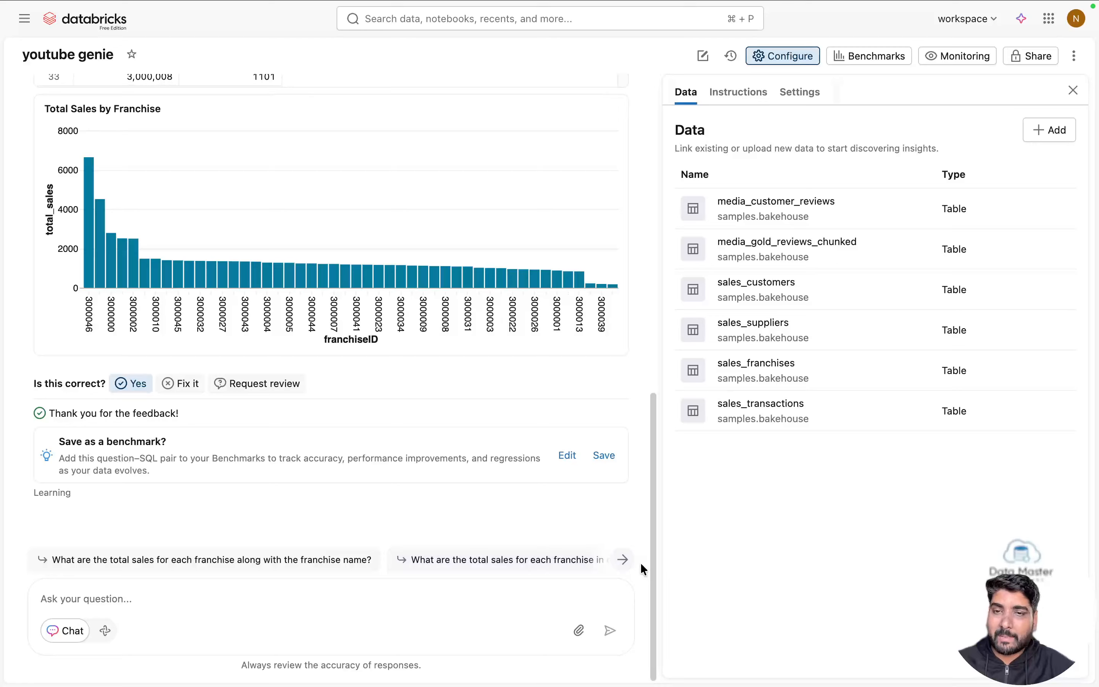
{"action": "left_click", "coordinate": [172, 603]}
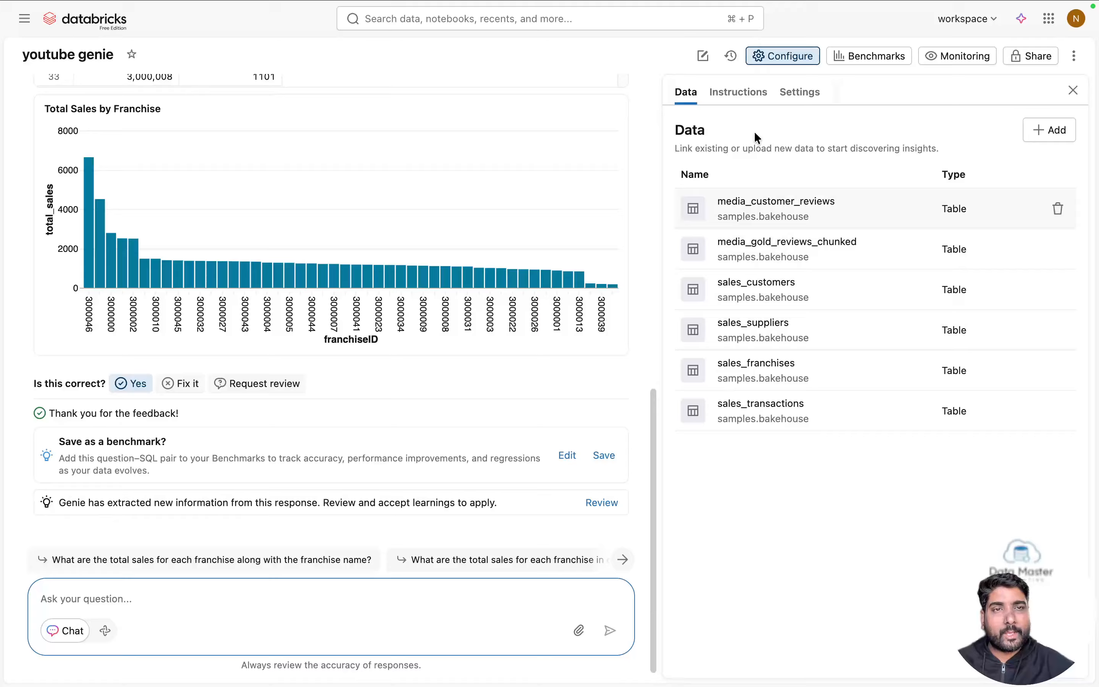
{"action": "left_click", "coordinate": [1047, 130]}
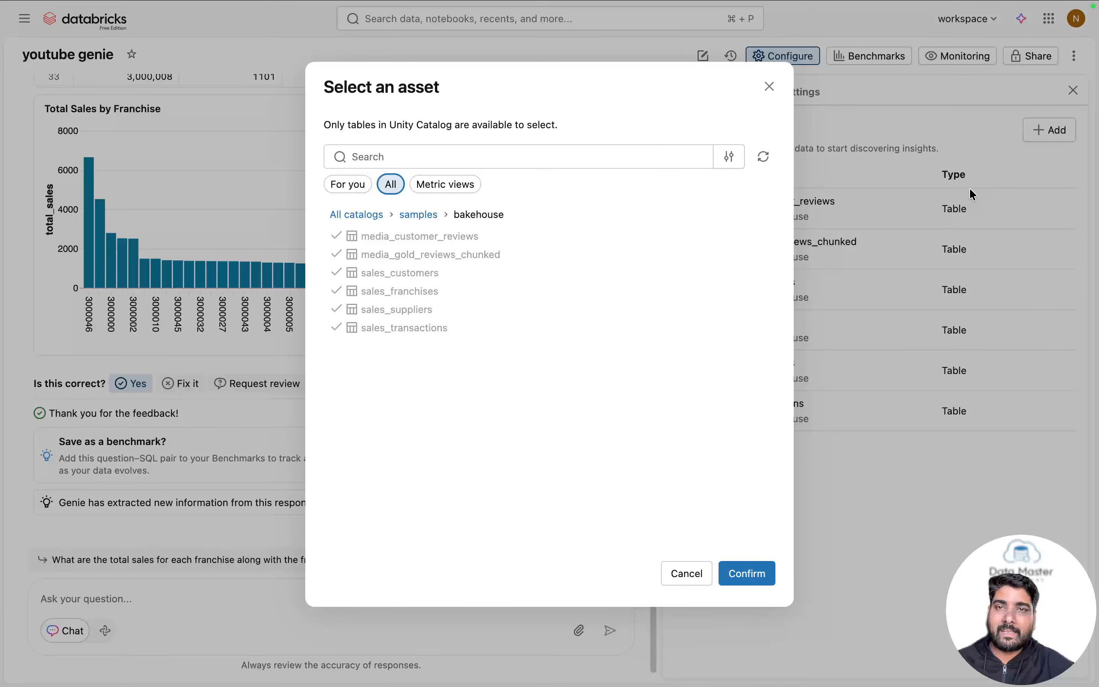
{"action": "left_click", "coordinate": [422, 216]}
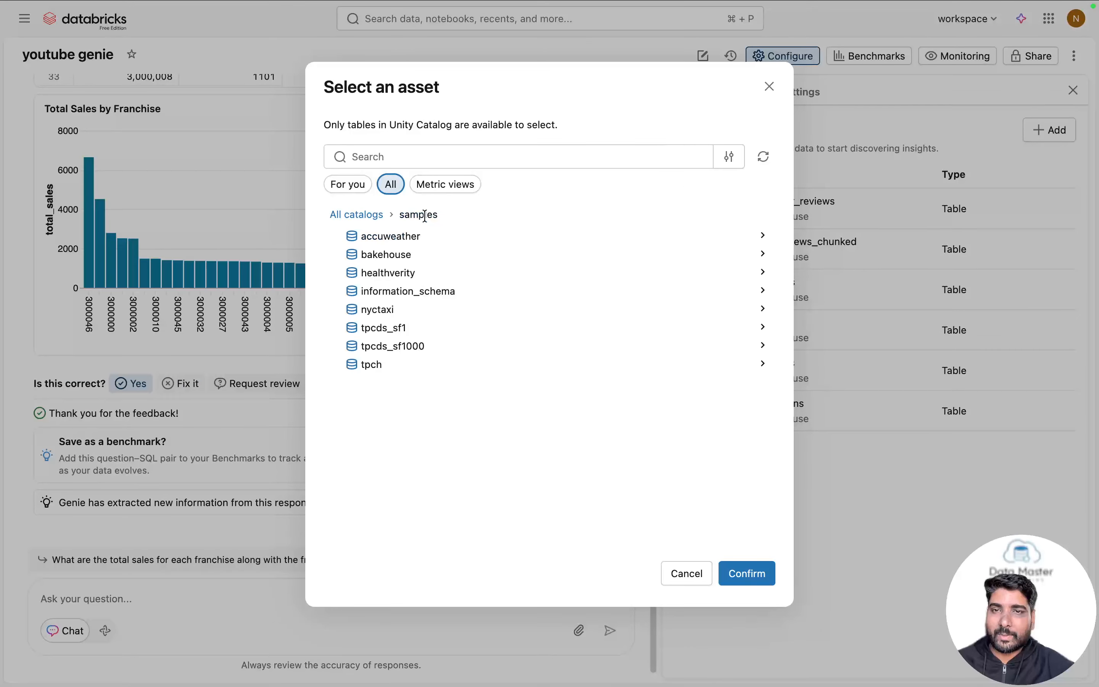
{"action": "left_click", "coordinate": [384, 237]}
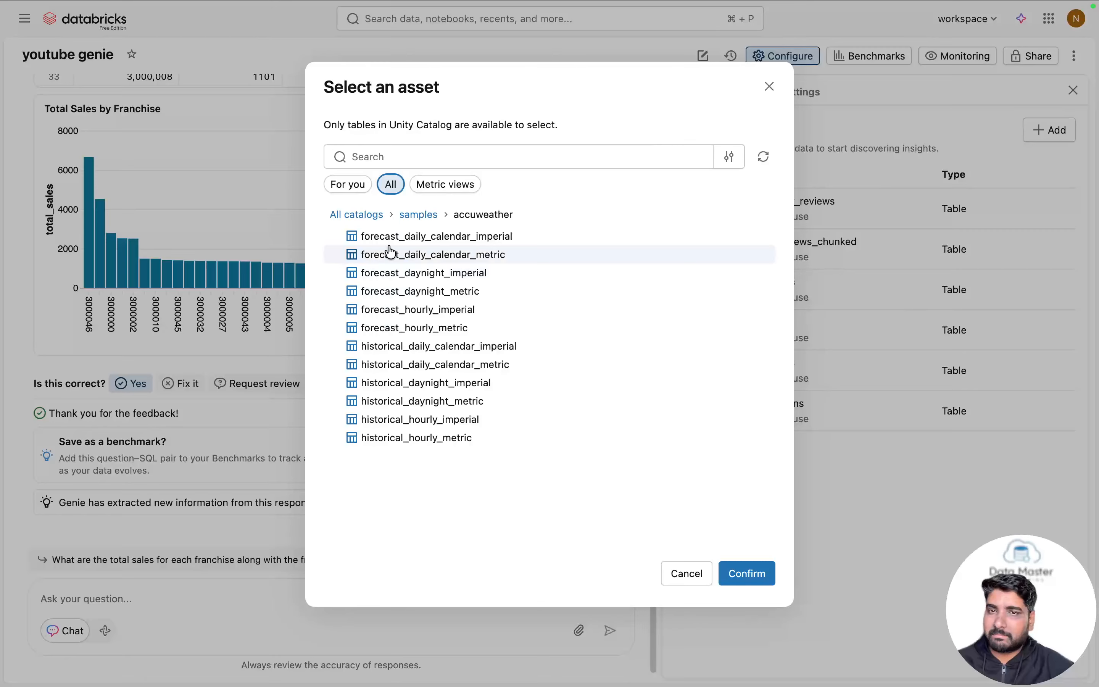
{"action": "left_click", "coordinate": [338, 237]}
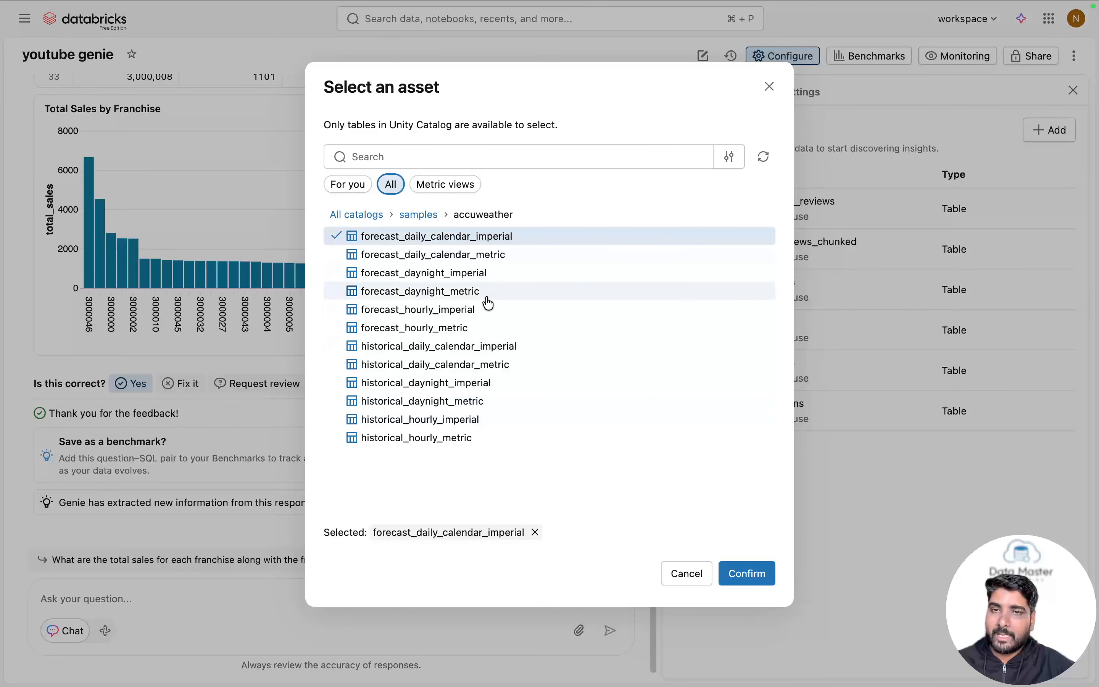
{"action": "left_click", "coordinate": [421, 215]}
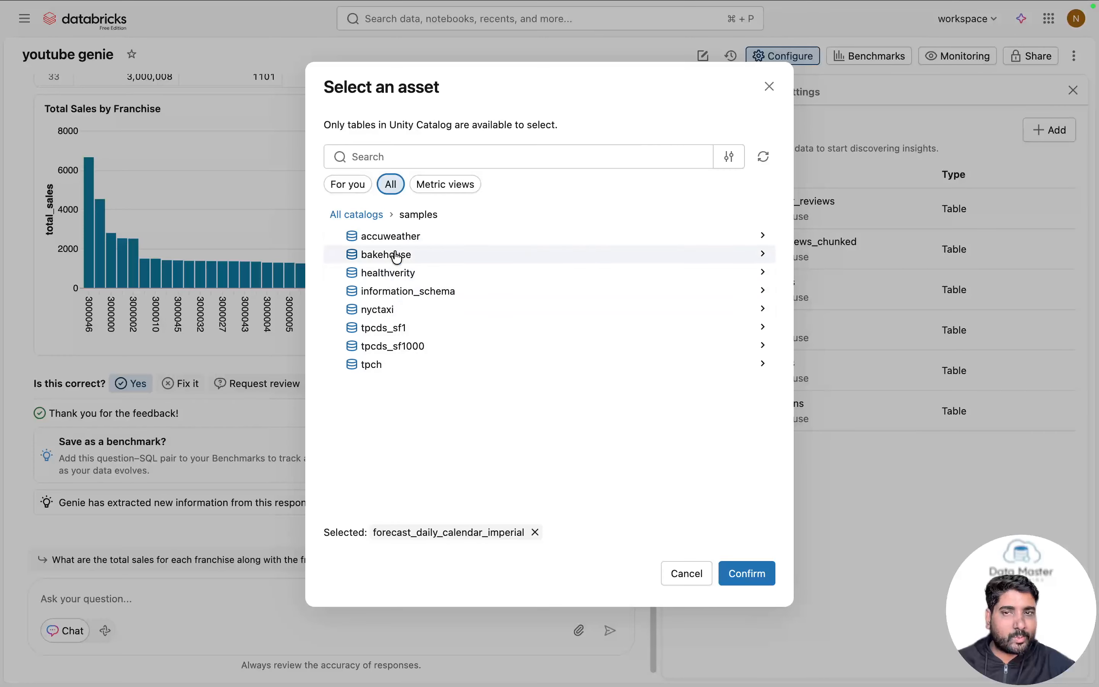
{"action": "left_click", "coordinate": [669, 573]}
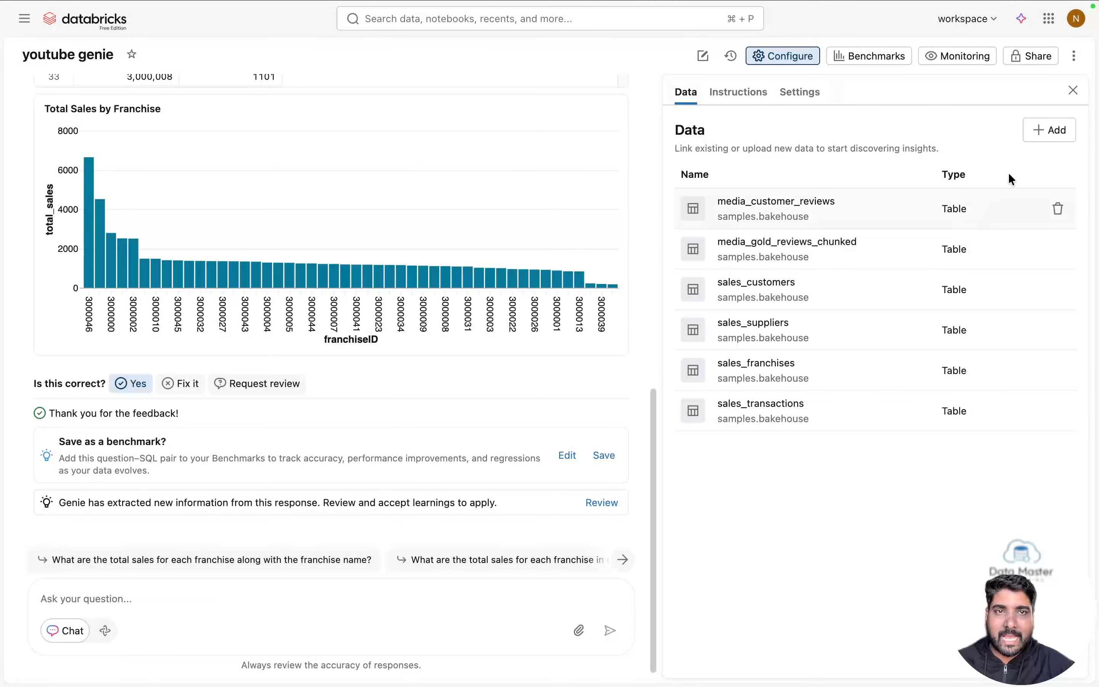
Step: Review the space's general text instructions and its defined table joins
{"action": "left_click", "coordinate": [738, 92]}
{"action": "left_click", "coordinate": [792, 346]}
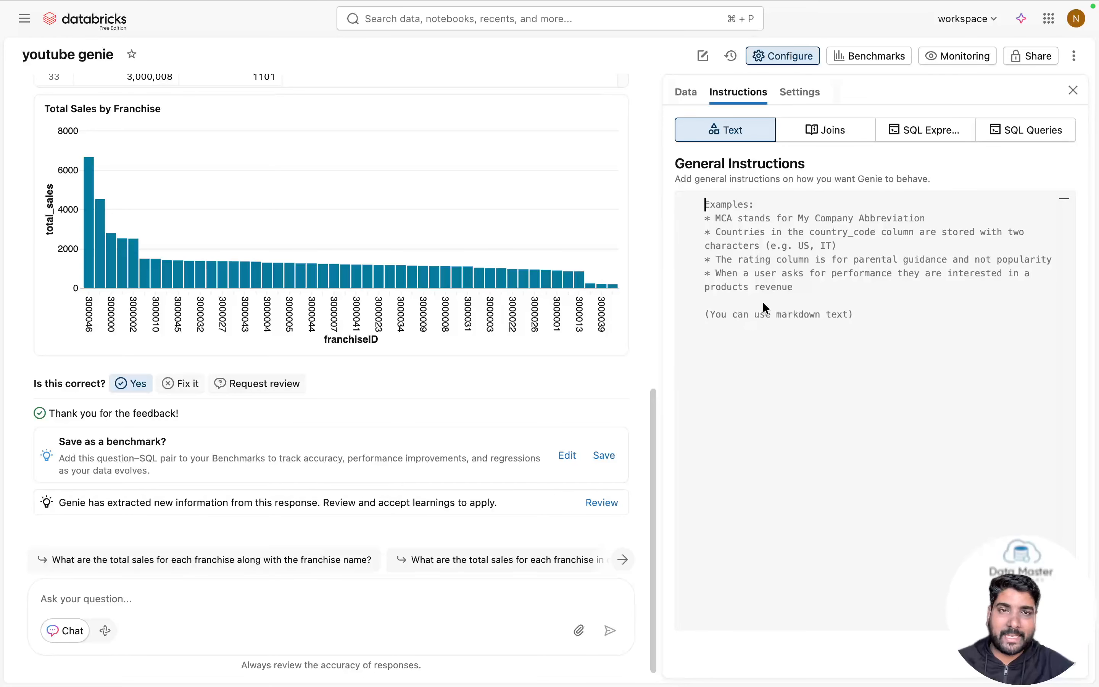
{"action": "left_click", "coordinate": [817, 137]}
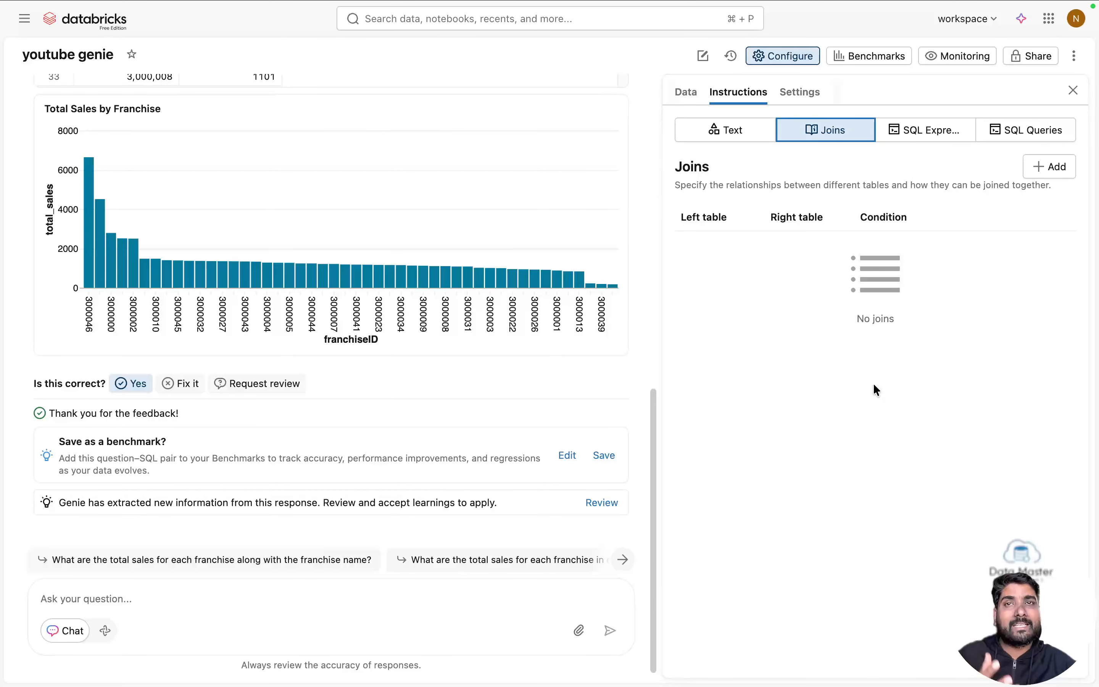
Step: Examine the table, join condition and instructions fields for a new join relationship, and cancel without saving it
{"action": "left_click", "coordinate": [1049, 167]}
{"action": "left_click", "coordinate": [645, 249]}
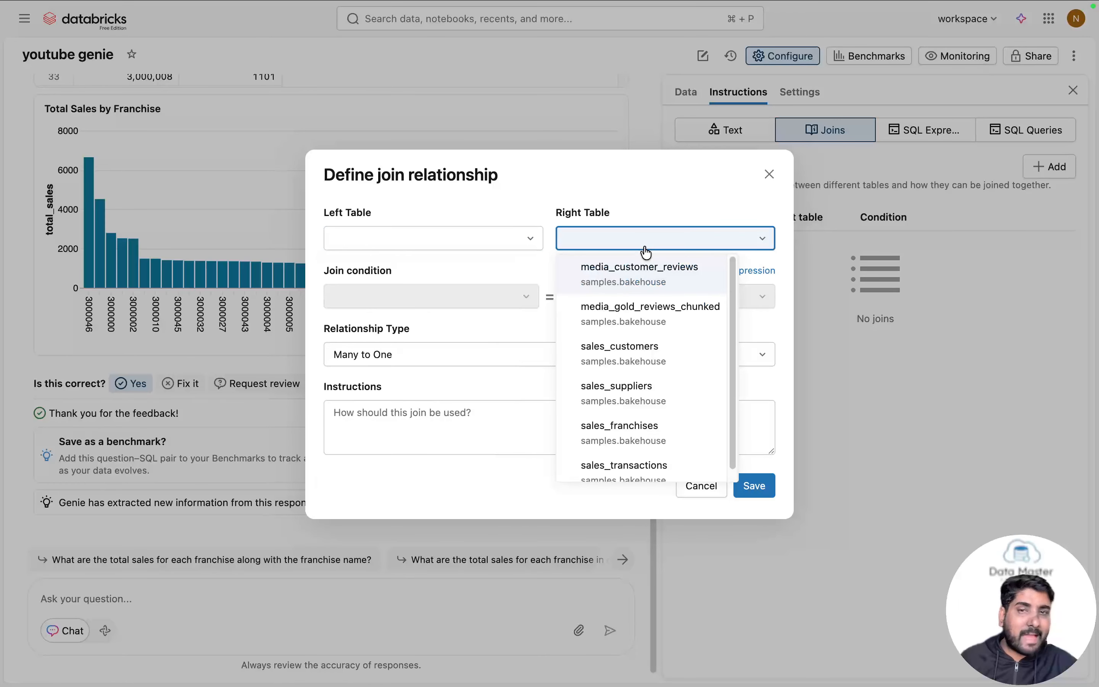
{"action": "left_click", "coordinate": [474, 305]}
{"action": "left_click", "coordinate": [406, 442]}
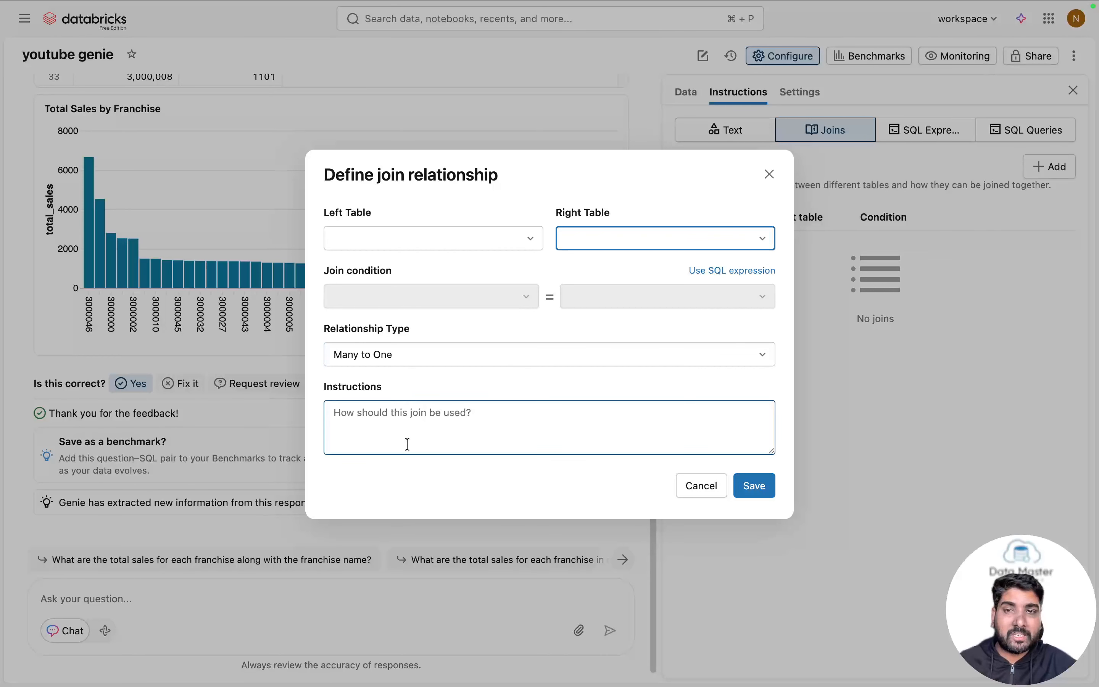
{"action": "left_click", "coordinate": [701, 486]}
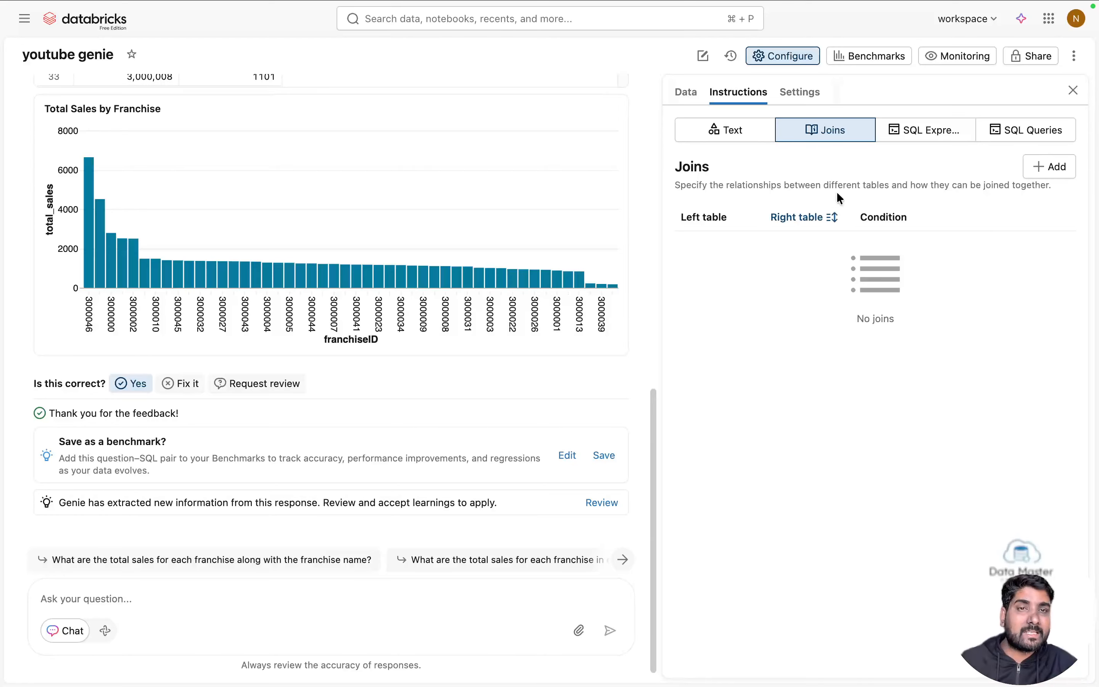
Step: Review the common SQL expressions, and examine the question and query fields of a new example SQL query
{"action": "left_click", "coordinate": [914, 136]}
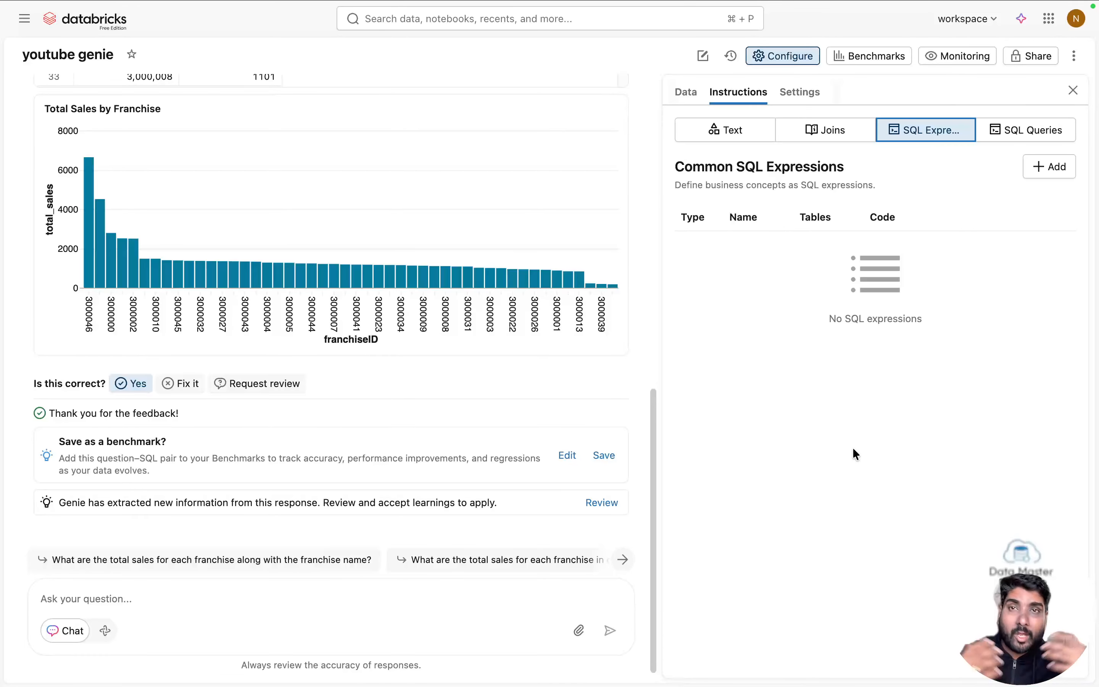
{"action": "left_click", "coordinate": [1026, 130]}
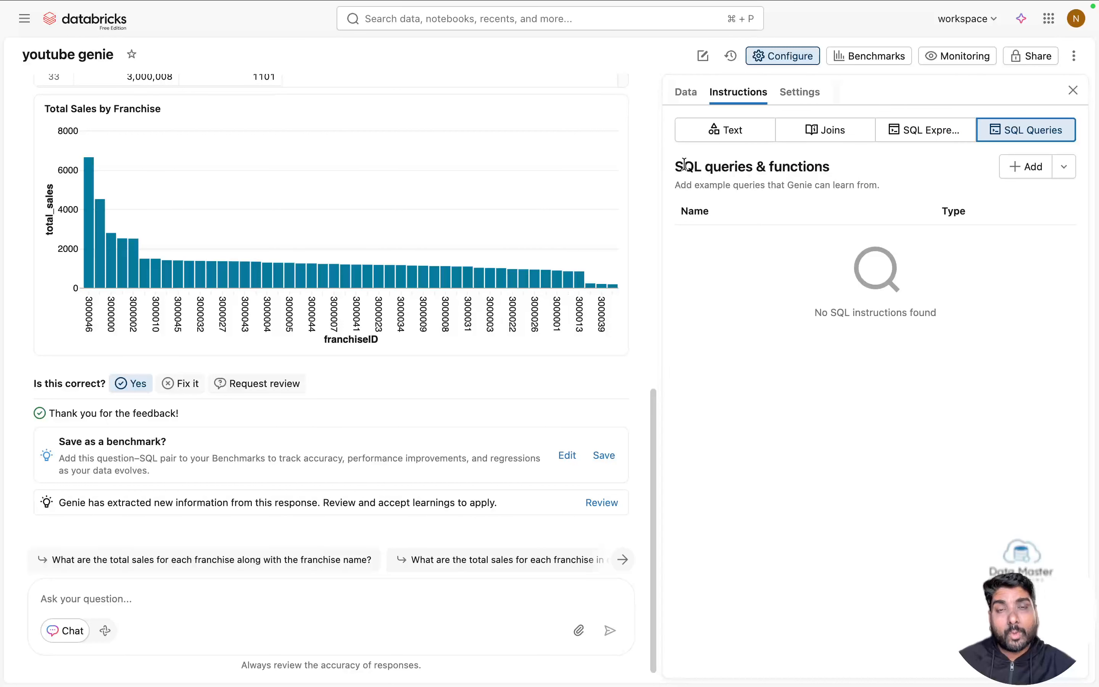
{"action": "left_click_drag", "start_coordinate": [678, 168], "coordinate": [864, 165]}
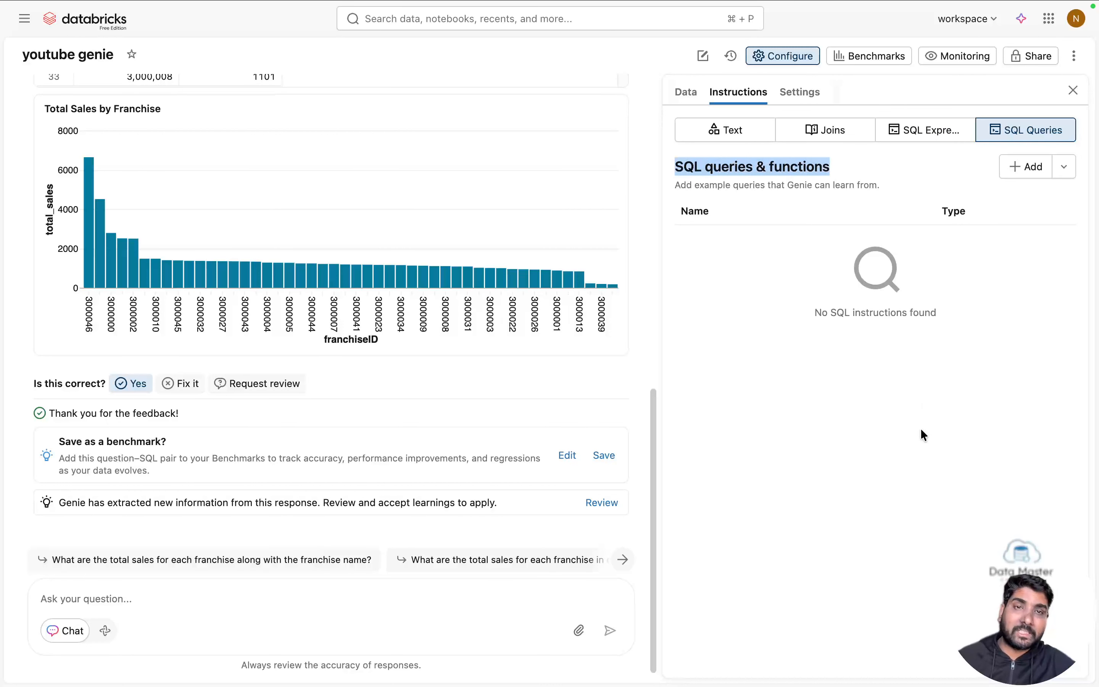
{"action": "left_click", "coordinate": [1026, 166]}
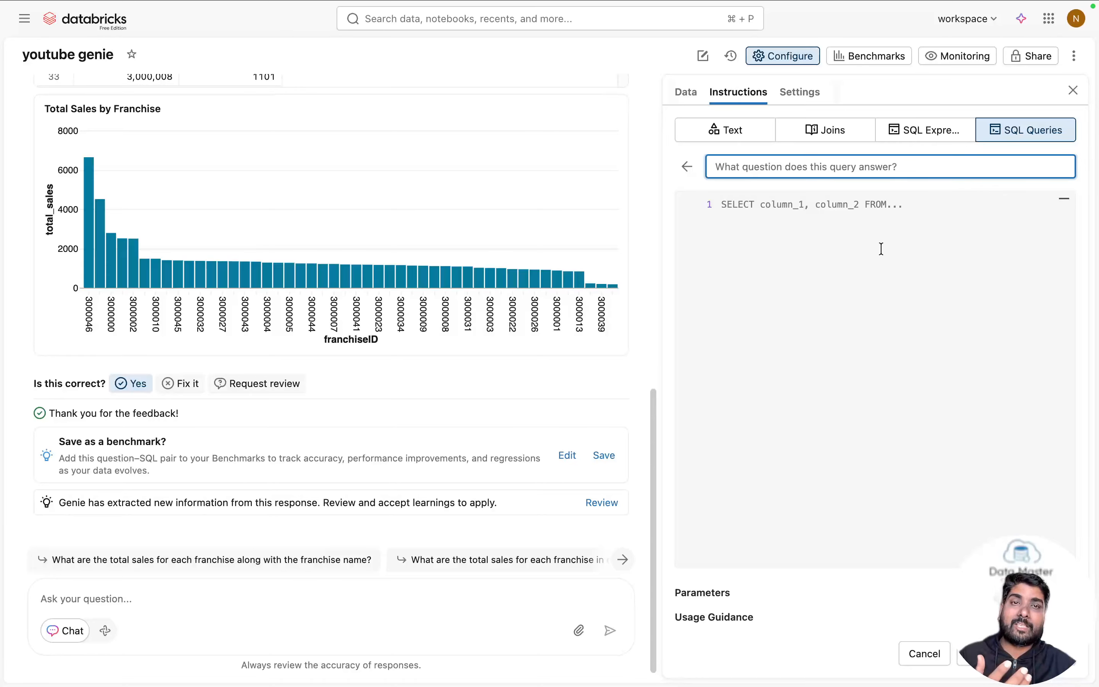
{"action": "left_click", "coordinate": [834, 241]}
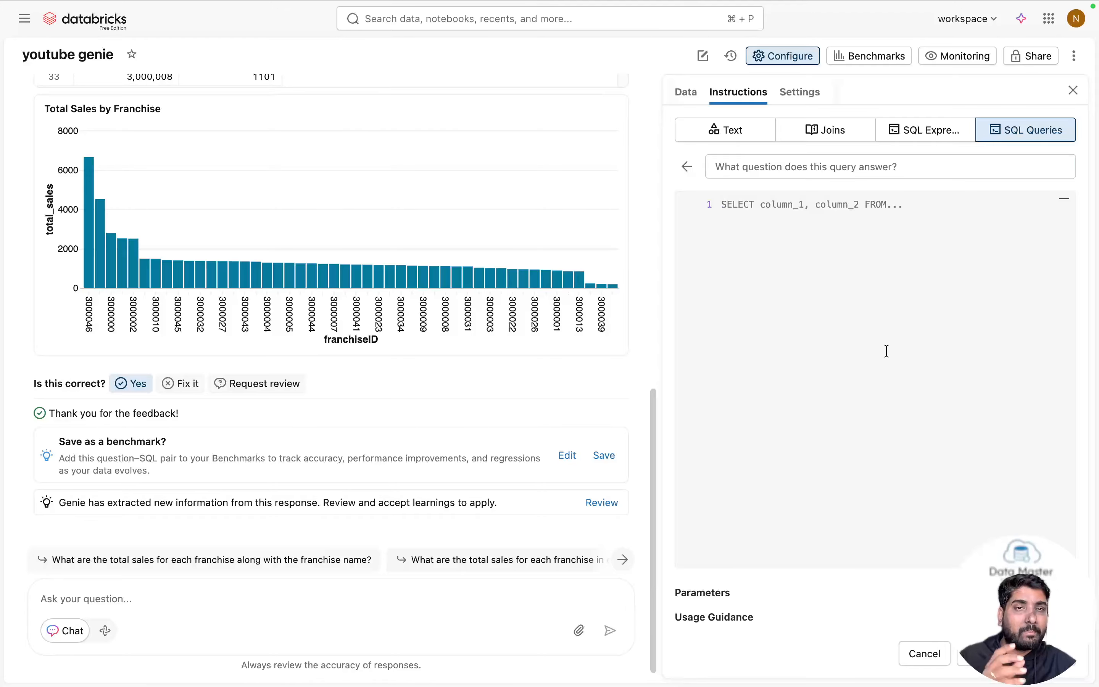
Step: Review the space settings and start a new chat to see where sample questions are presented
{"action": "left_click", "coordinate": [800, 91]}
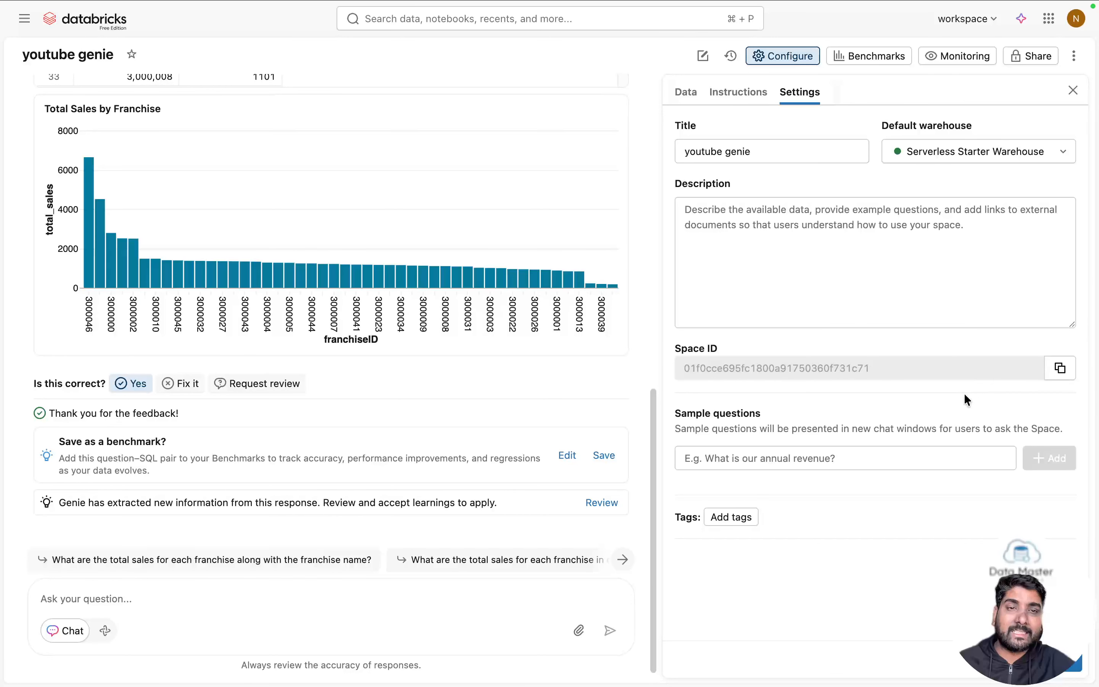
{"action": "left_click", "coordinate": [703, 57]}
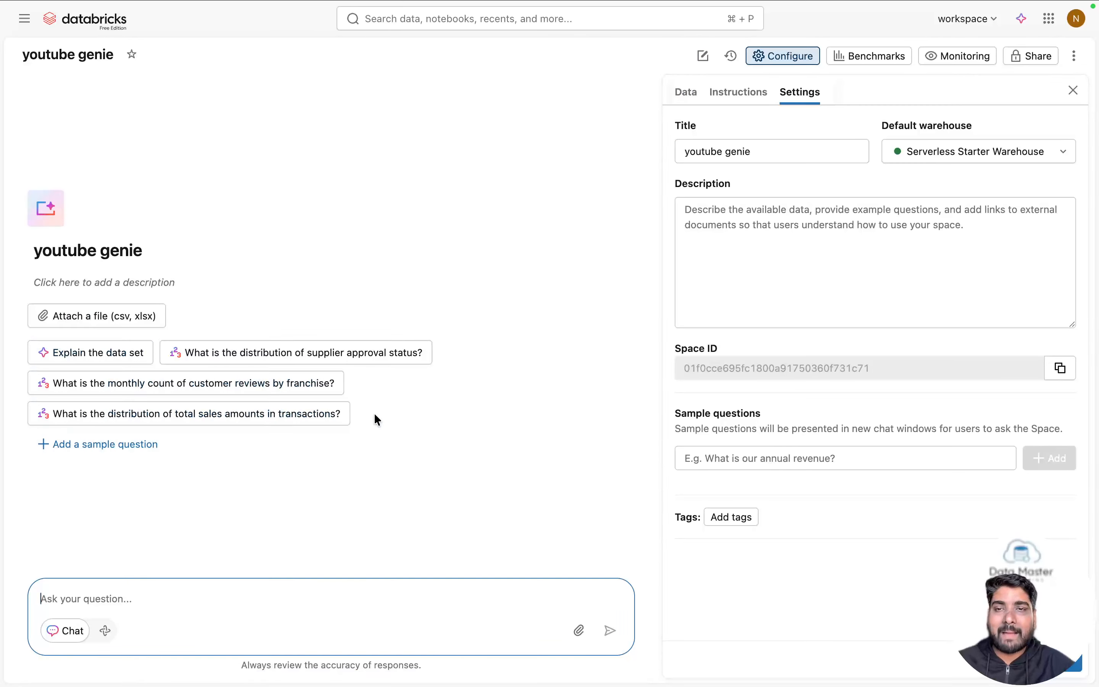
{"action": "left_click_drag", "start_coordinate": [681, 413], "coordinate": [732, 413]}
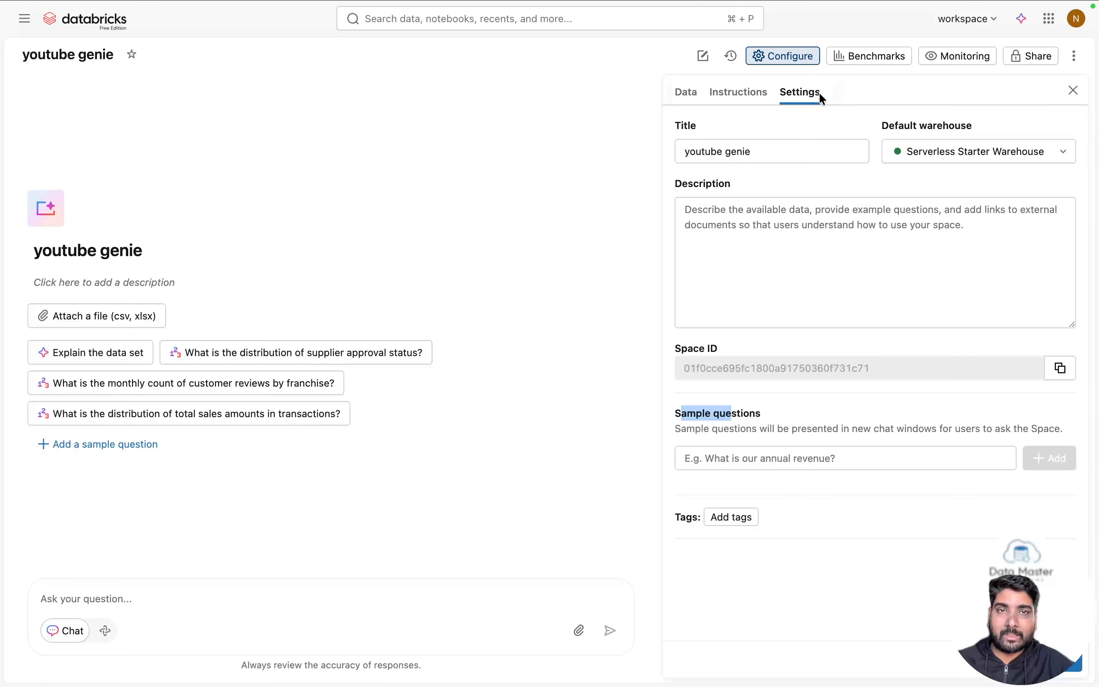
Step: Look over the space's data, instructions and settings once more, and close the configuration
{"action": "left_click", "coordinate": [774, 62]}
{"action": "left_click", "coordinate": [768, 67]}
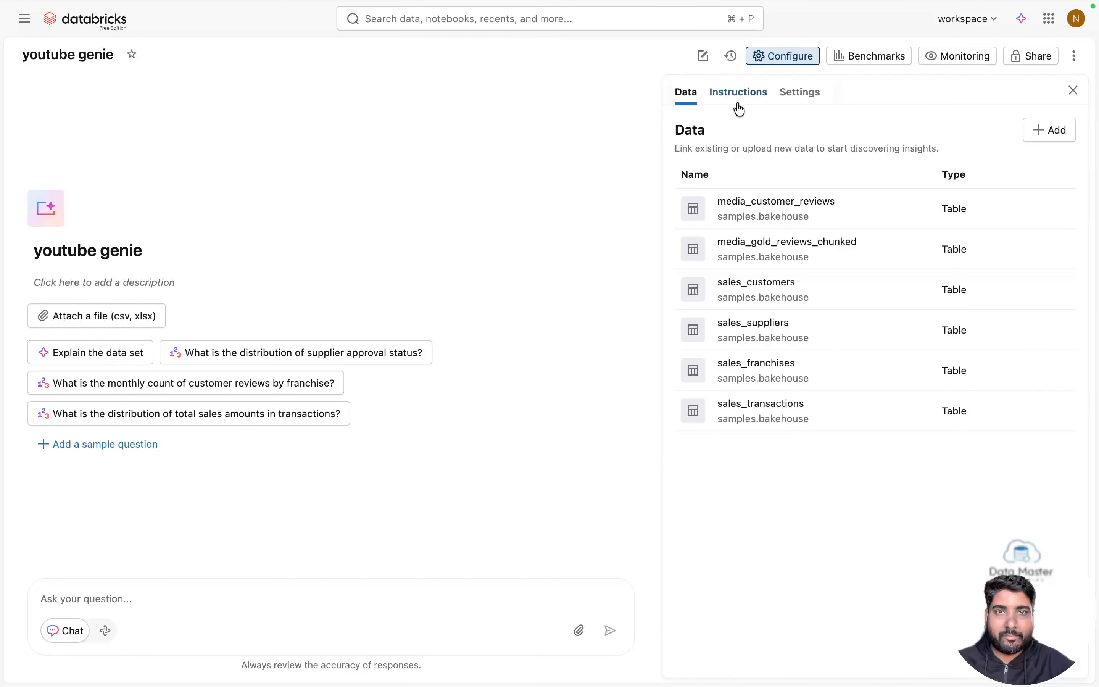
{"action": "left_click", "coordinate": [743, 96]}
{"action": "left_click", "coordinate": [783, 99]}
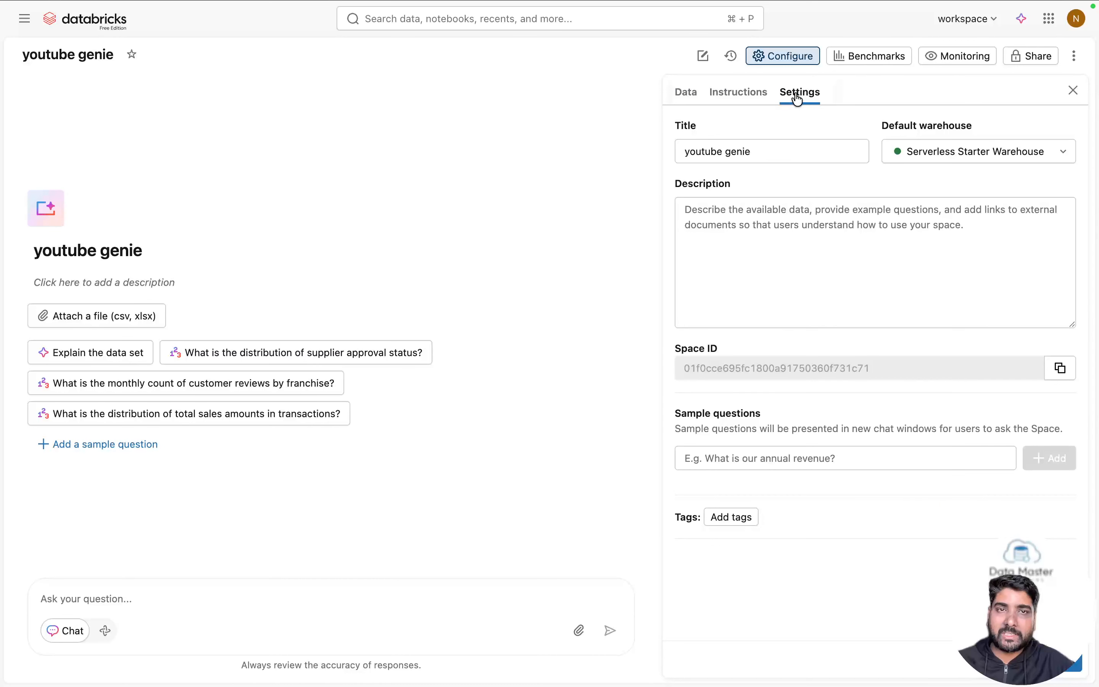
{"action": "left_click", "coordinate": [748, 105]}
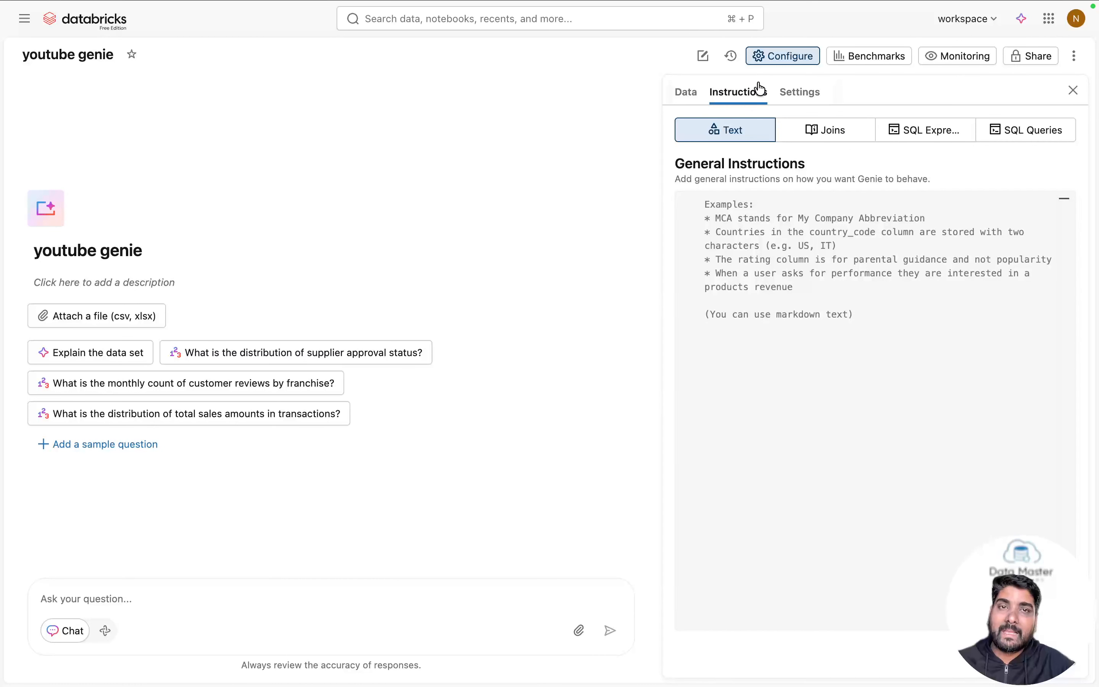
{"action": "left_click", "coordinate": [776, 62]}
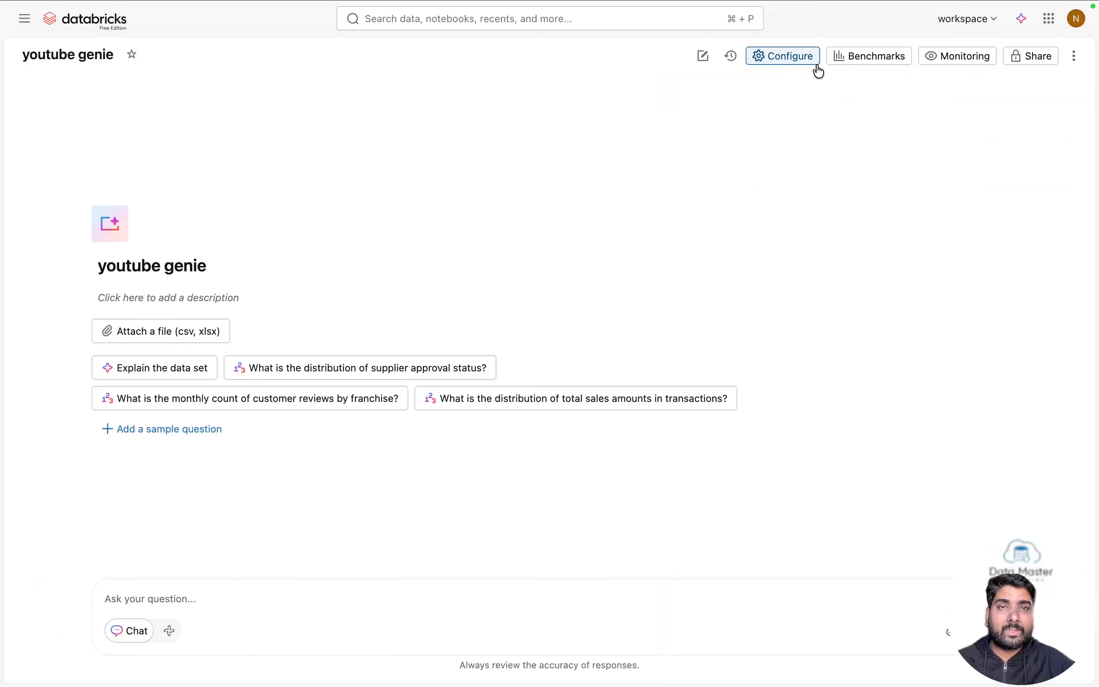
Step: Open the space's monitoring history and review the logged question and answer about how the tables are connected
{"action": "left_click", "coordinate": [960, 66]}
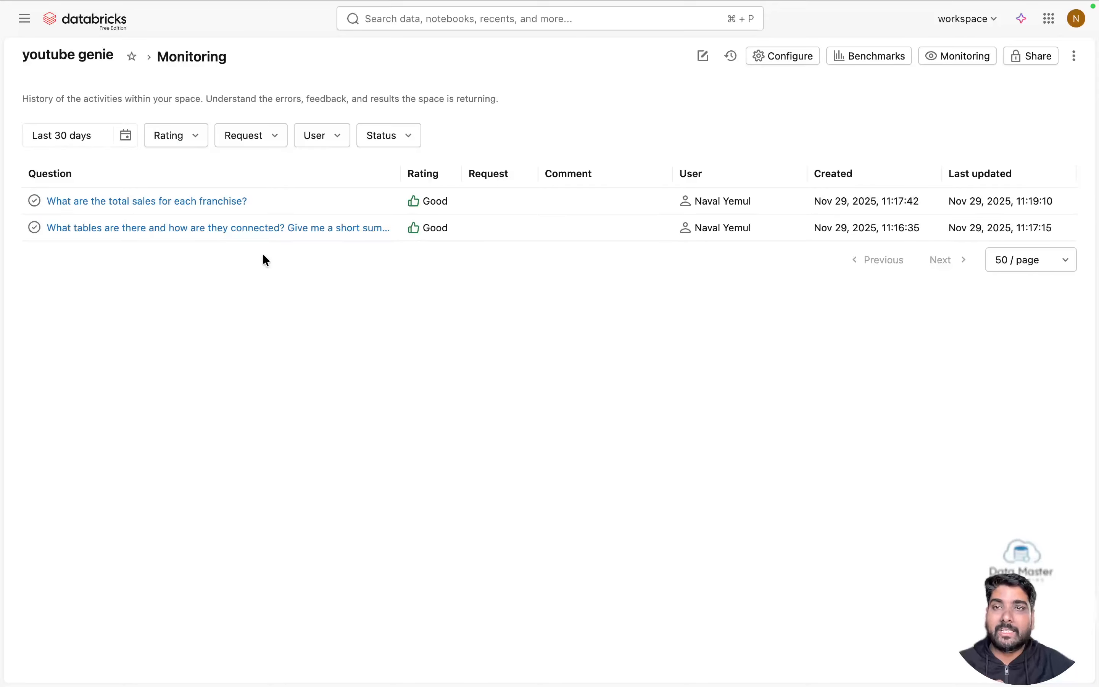
{"action": "left_click", "coordinate": [213, 231]}
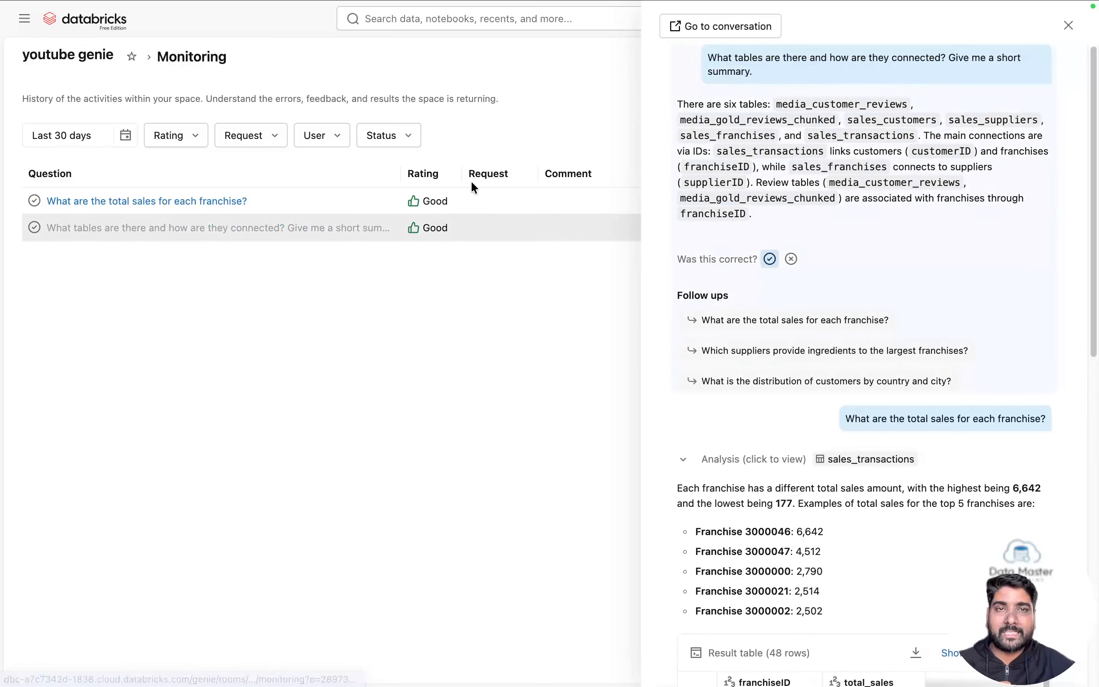
{"action": "left_click_drag", "start_coordinate": [708, 55], "coordinate": [896, 69]}
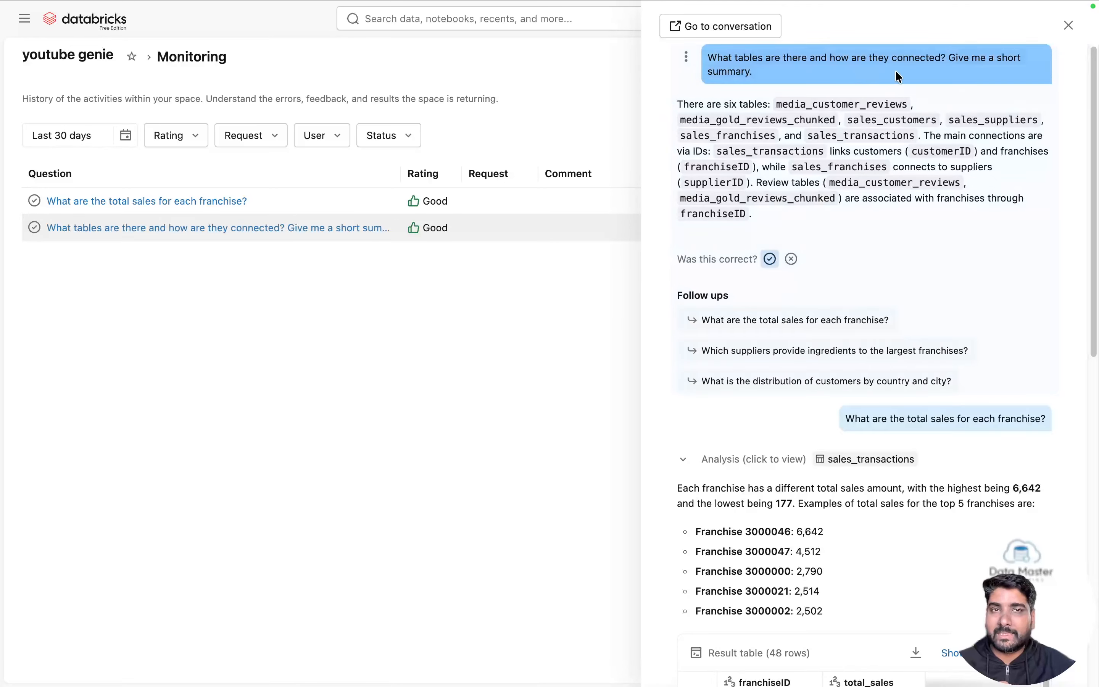
{"action": "mouse_move", "coordinate": [754, 213]}
{"action": "left_mouse_down"}
{"action": "mouse_move", "coordinate": [733, 201]}
{"action": "mouse_move", "coordinate": [675, 102]}
{"action": "left_mouse_up"}
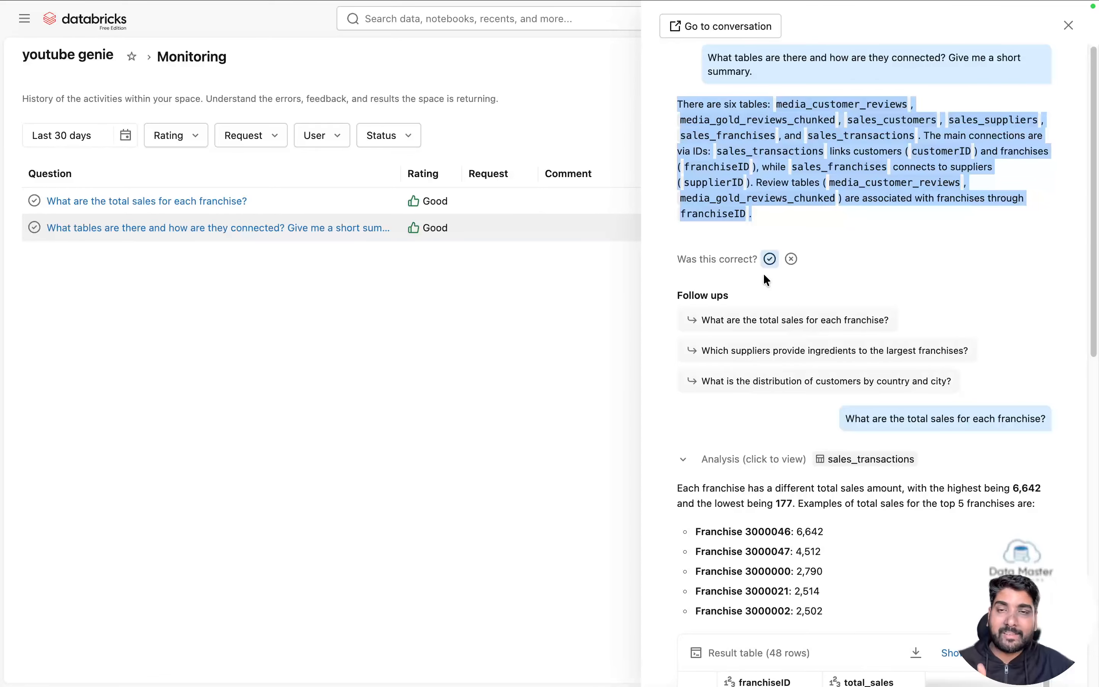
{"action": "left_click", "coordinate": [1068, 25]}
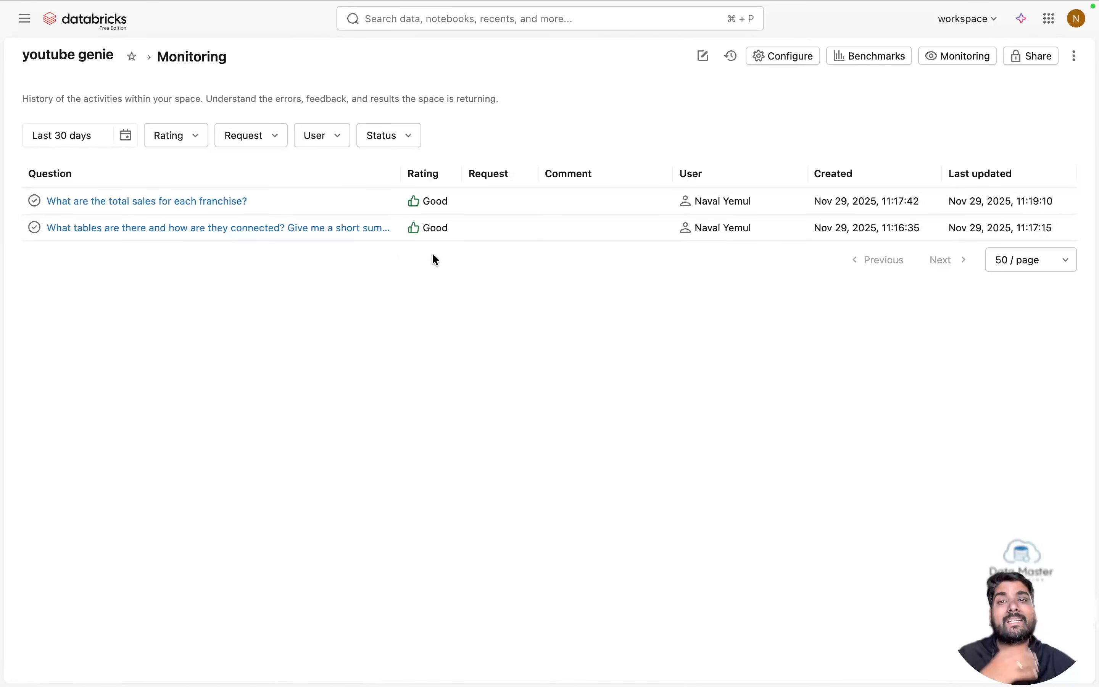
Step: Review the SQL behind the logged question "What are the total sales for each franchise?" and close the conversation details
{"action": "left_click", "coordinate": [449, 208]}
{"action": "left_click_drag", "start_coordinate": [726, 323], "coordinate": [836, 487]}
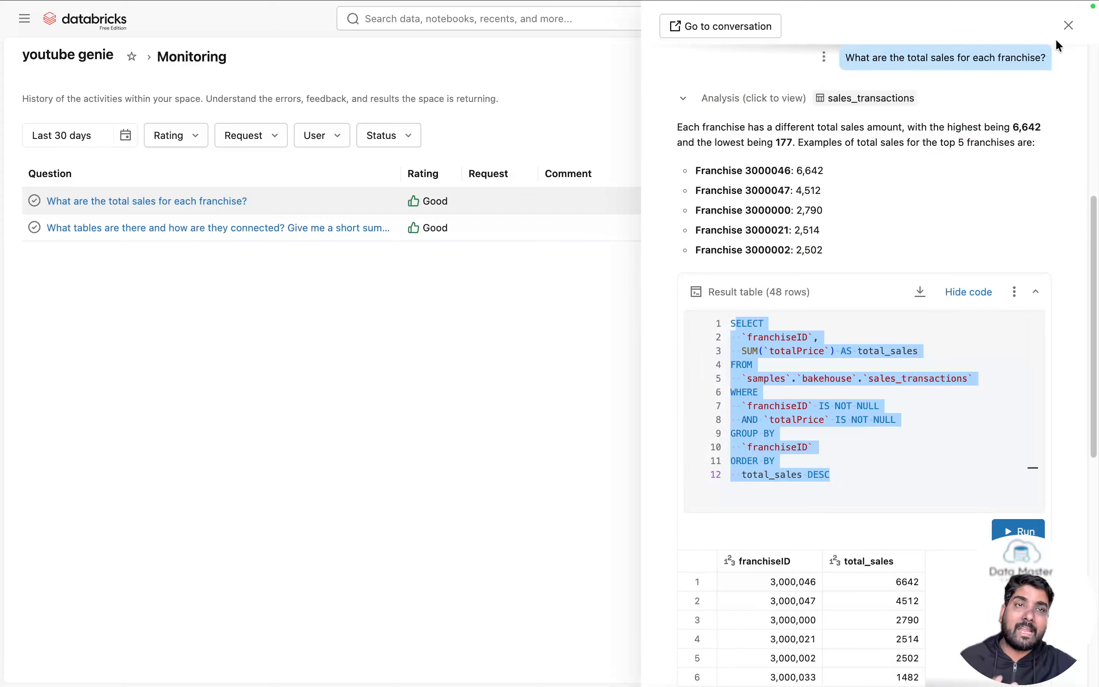
{"action": "left_click", "coordinate": [1068, 36]}
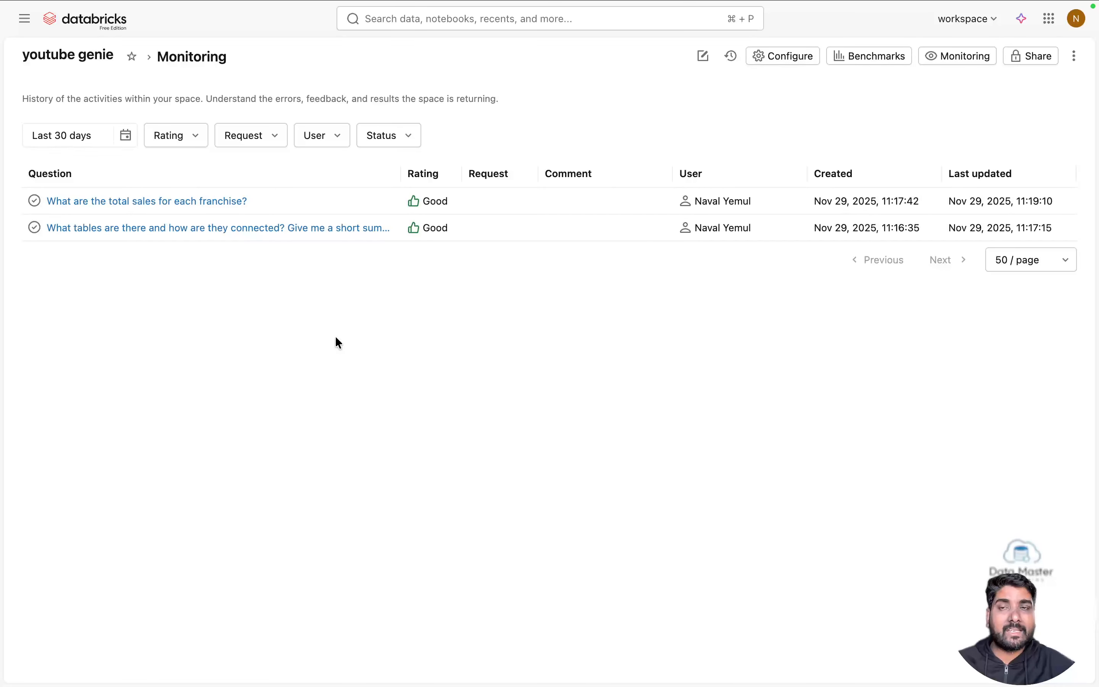
Step: Examine the question and ground truth SQL fields of a new benchmark, and the existing benchmarks in Bakehouse Sales Starter Space
{"action": "left_click", "coordinate": [869, 66]}
{"action": "left_click", "coordinate": [875, 98]}
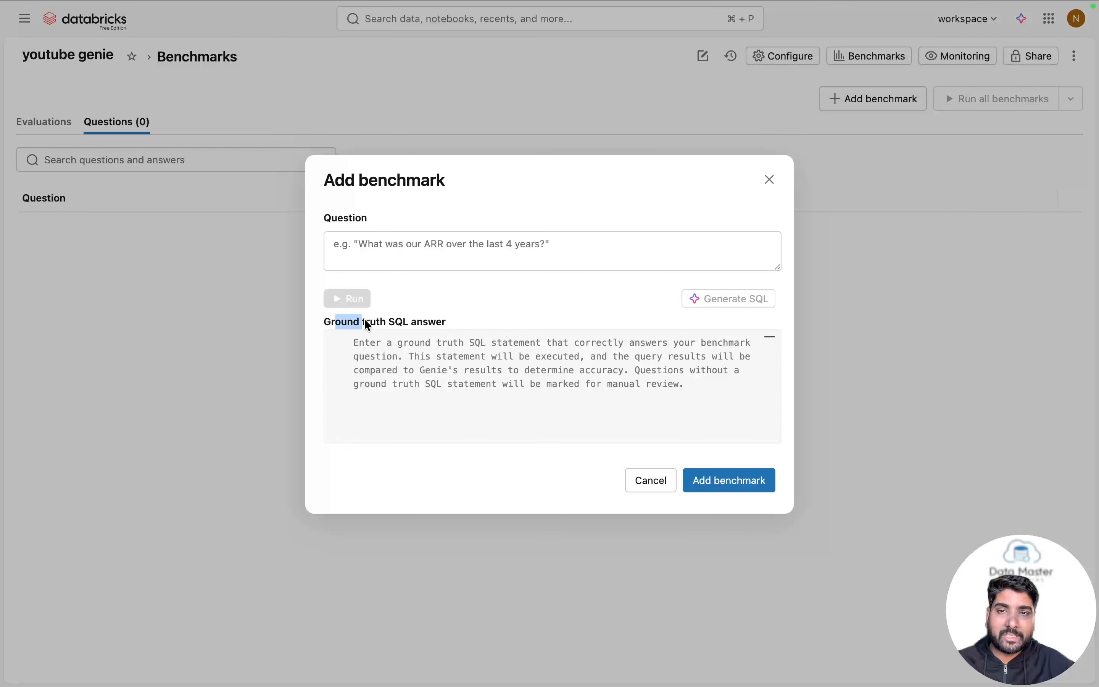
{"action": "left_click_drag", "start_coordinate": [365, 320], "coordinate": [454, 321]}
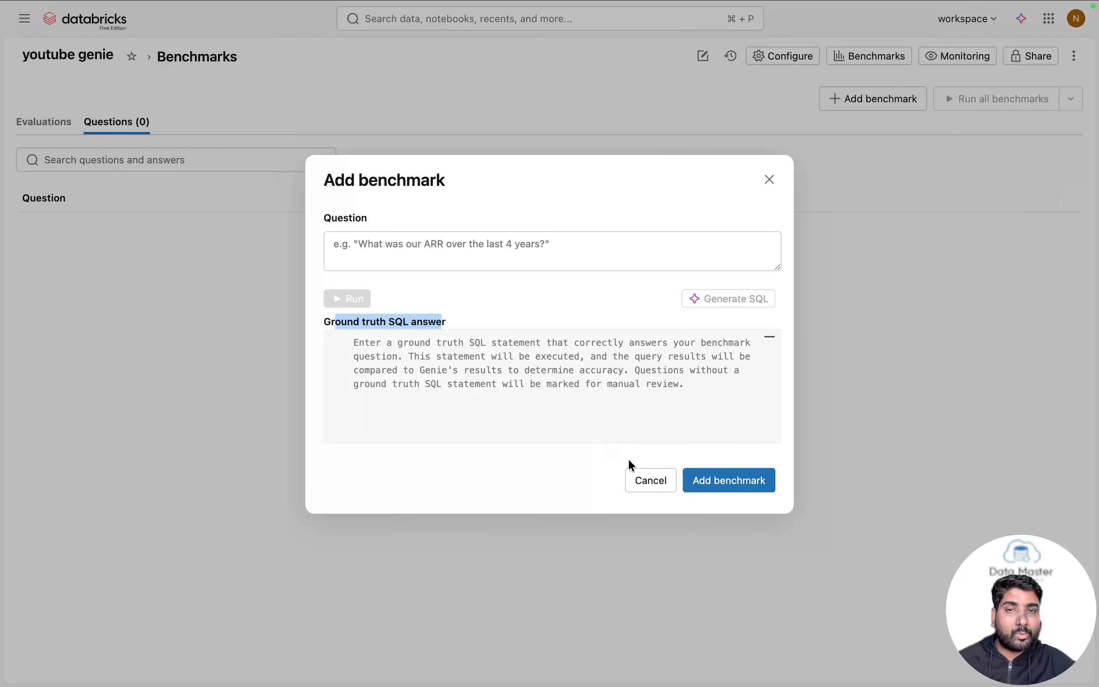
{"action": "left_click", "coordinate": [387, 243]}
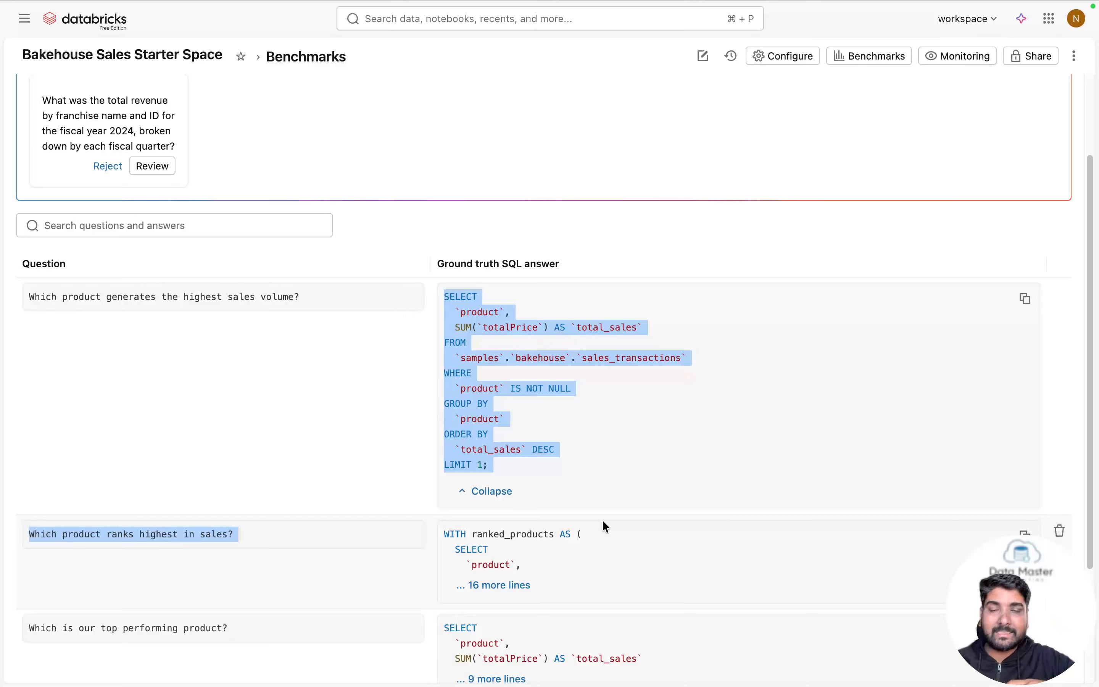
{"action": "scroll", "coordinate": [617, 409], "scroll_direction": "up", "scroll_amount": 5}
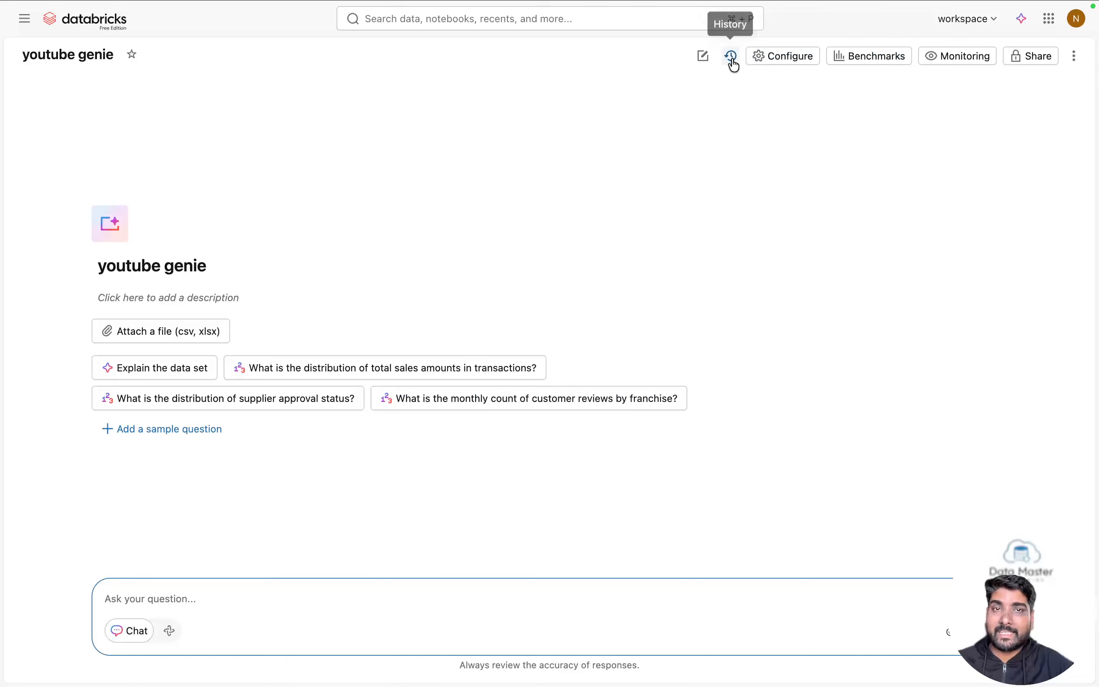
Step: View the past chats of the youtube genie space, close them and return to its monitoring history
{"action": "left_click", "coordinate": [732, 59]}
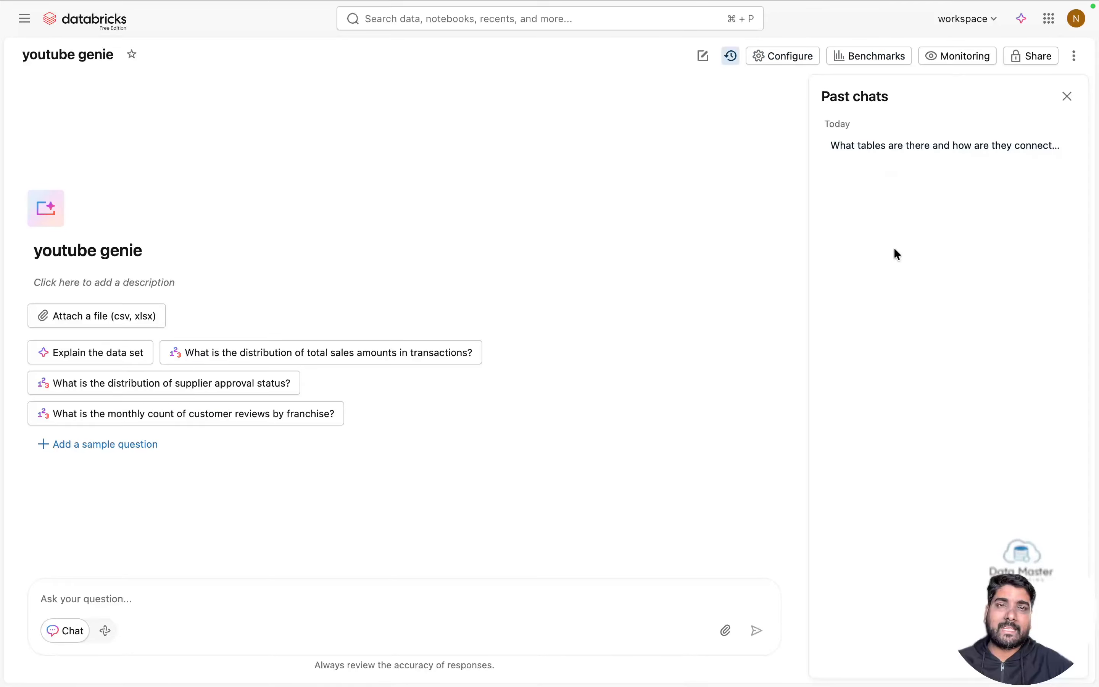
{"action": "left_click", "coordinate": [1067, 97]}
{"action": "left_click", "coordinate": [984, 58]}
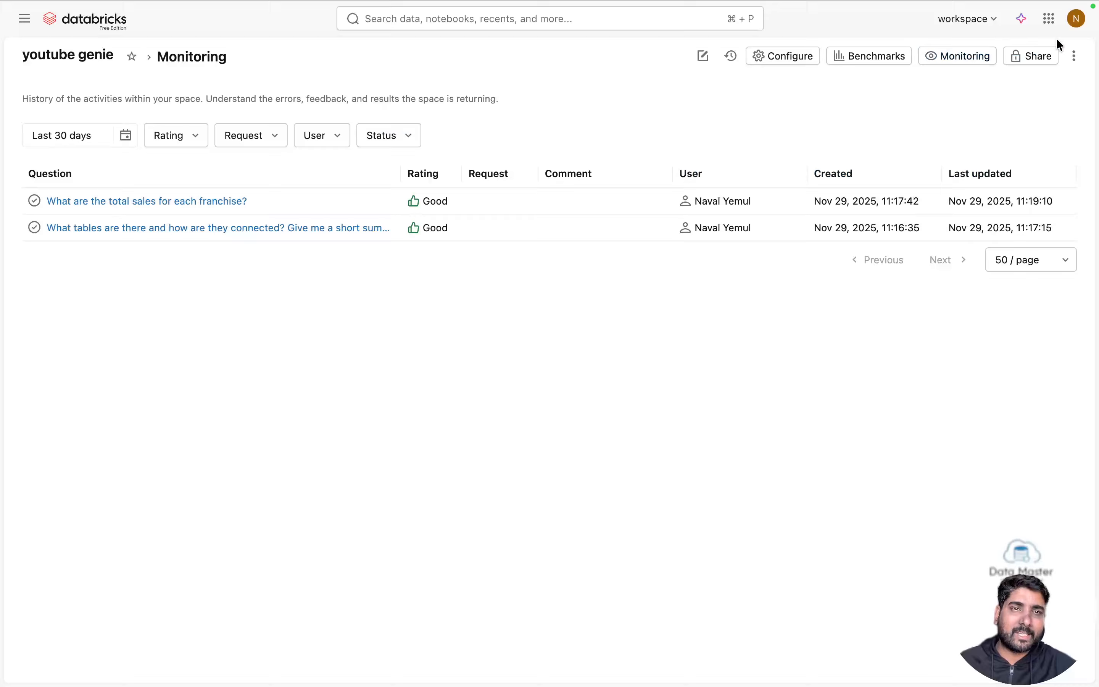
Step: Open the sharing options, view the suggested groups, and close them without adding anyone
{"action": "left_click", "coordinate": [1031, 57]}
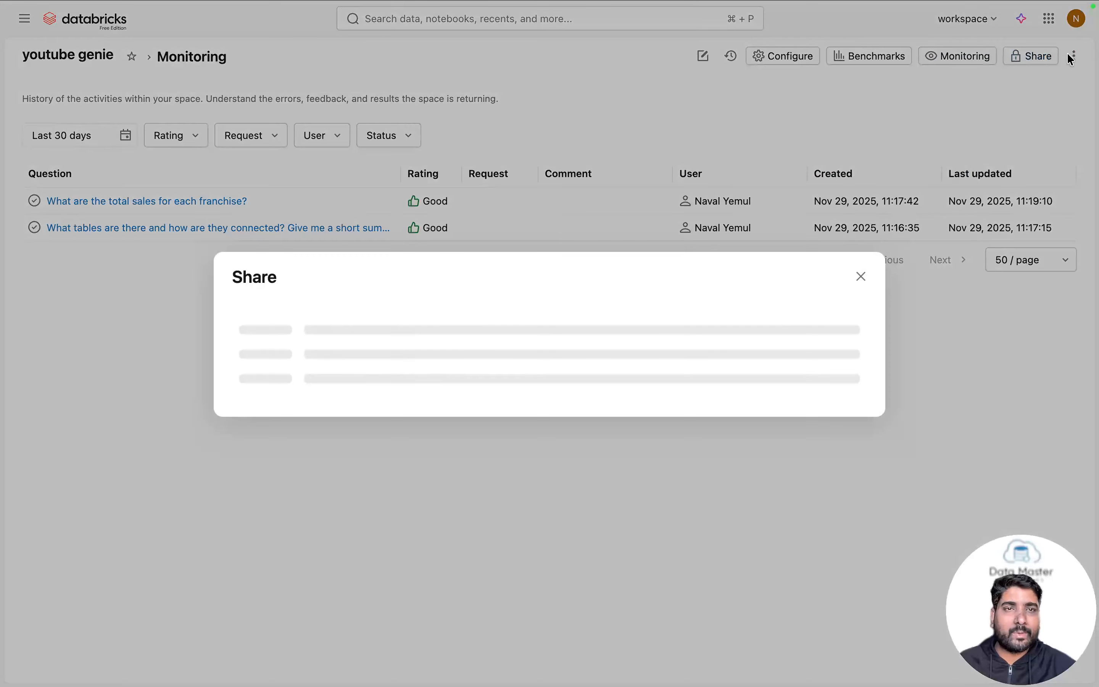
{"action": "left_click", "coordinate": [356, 269]}
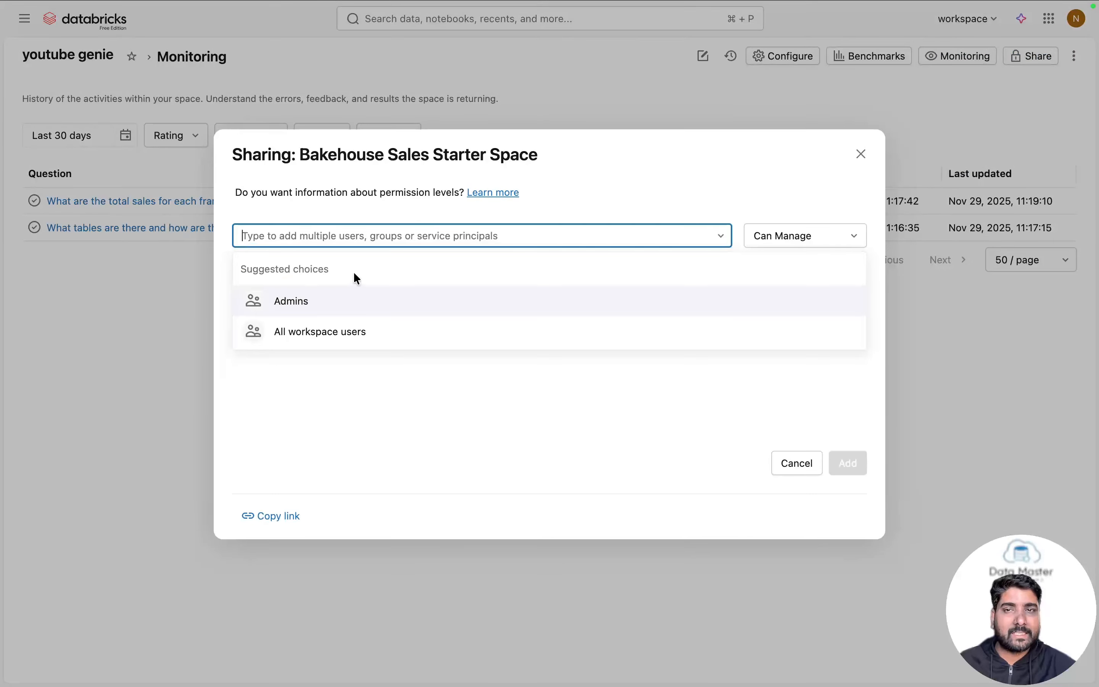
{"action": "left_click", "coordinate": [655, 135]}
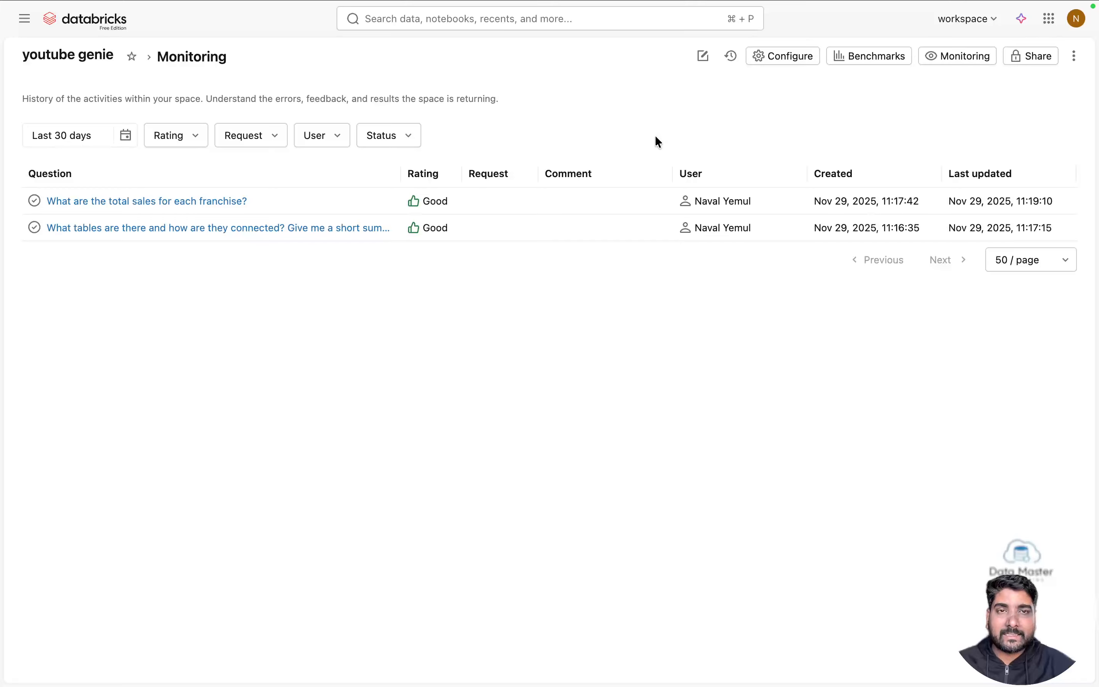